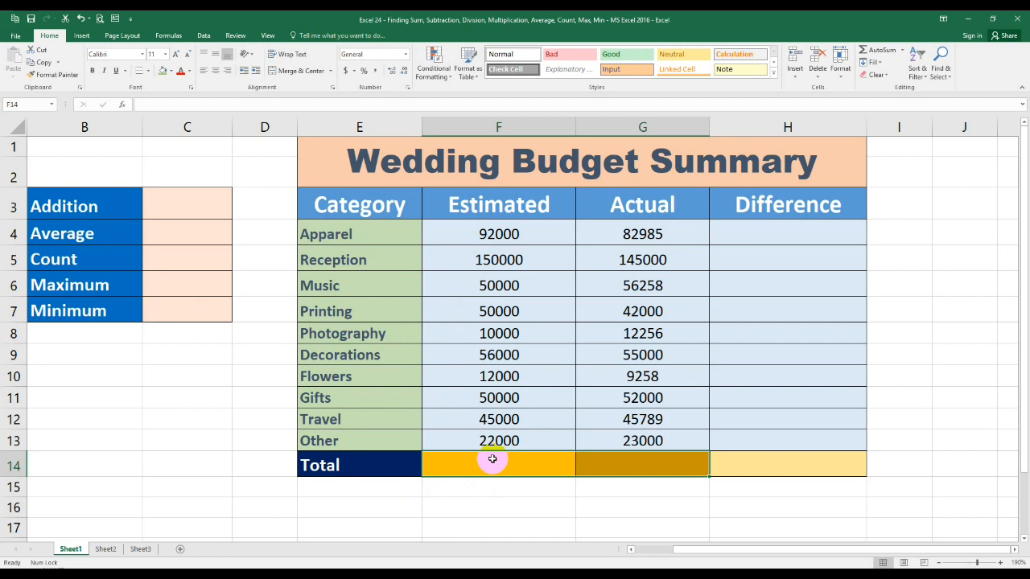
Step: Total the Estimated column in cell F14 with the formula =SUM(F4:F13)
{"action": "left_click", "coordinate": [492, 459]}
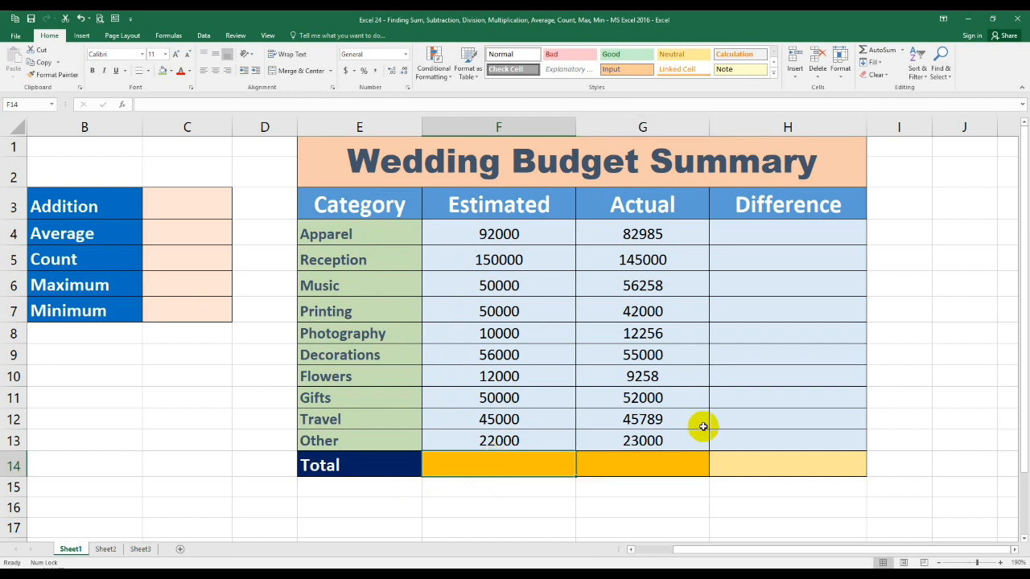
{"action": "type", "text": "="}
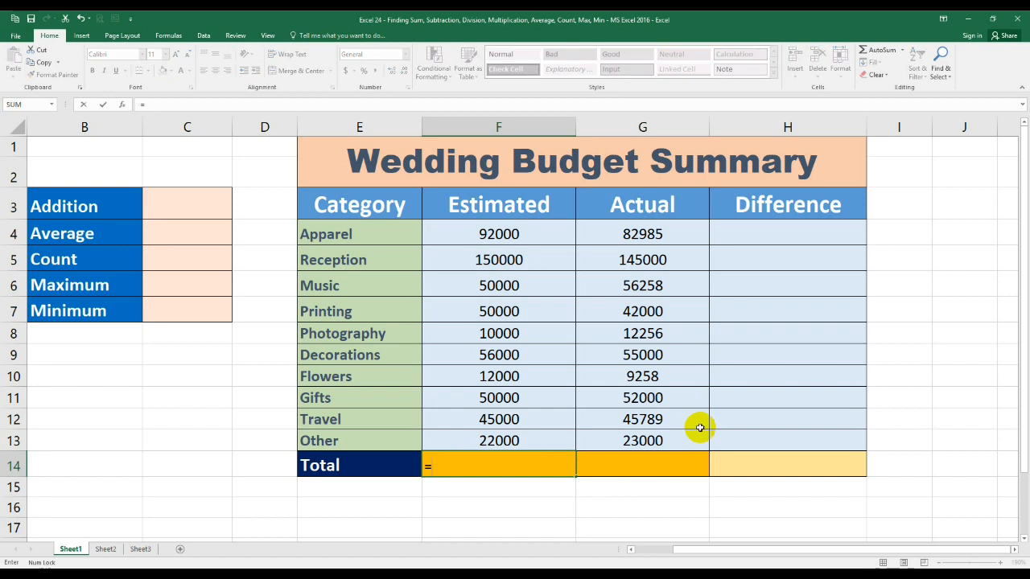
{"action": "type", "text": "sum"}
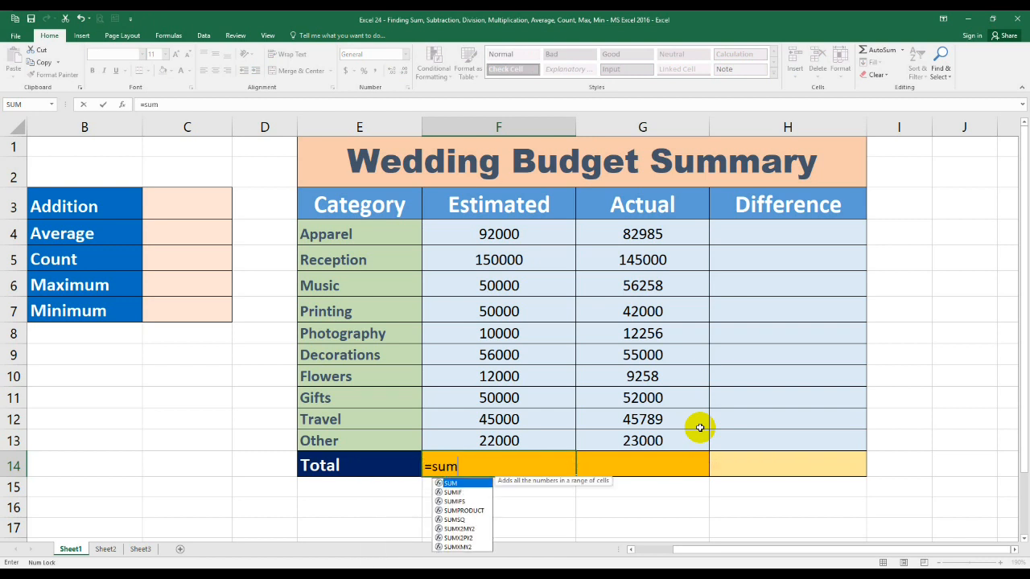
{"action": "key", "text": "Tab"}
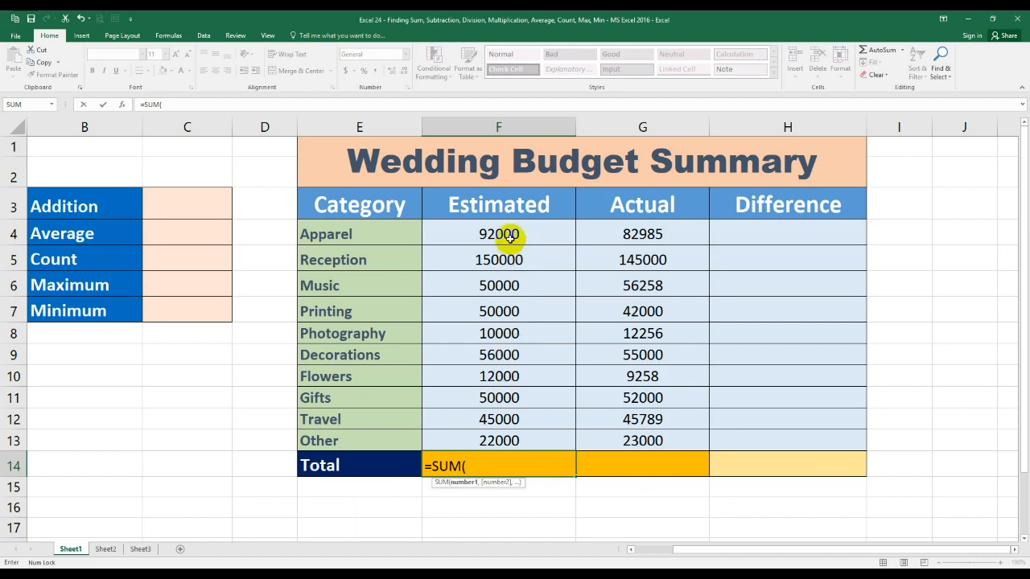
{"action": "left_click_drag", "start_coordinate": [489, 232], "coordinate": [488, 436]}
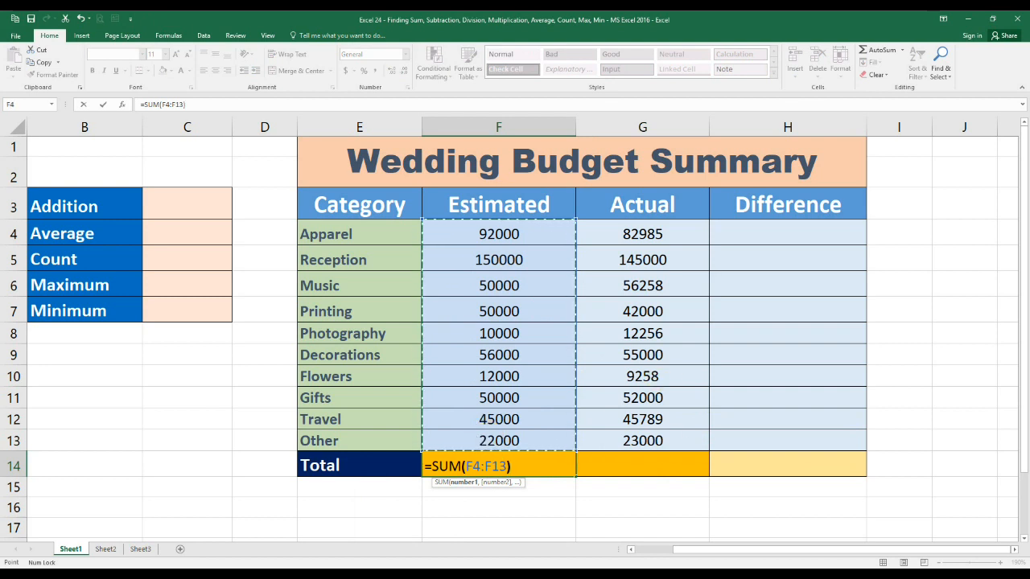
{"action": "key", "text": "ctrl+Return"}
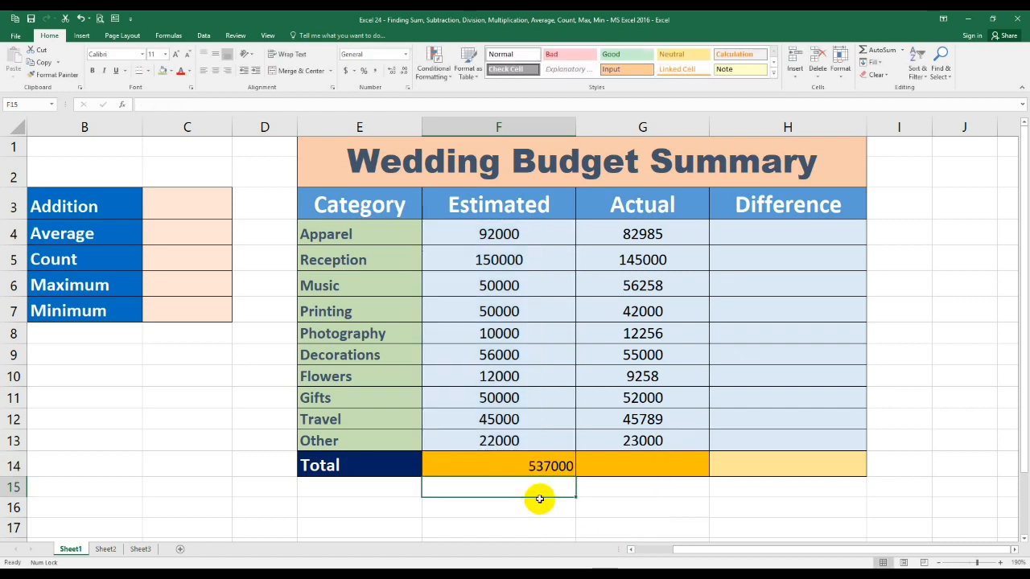
{"action": "left_click", "coordinate": [519, 469]}
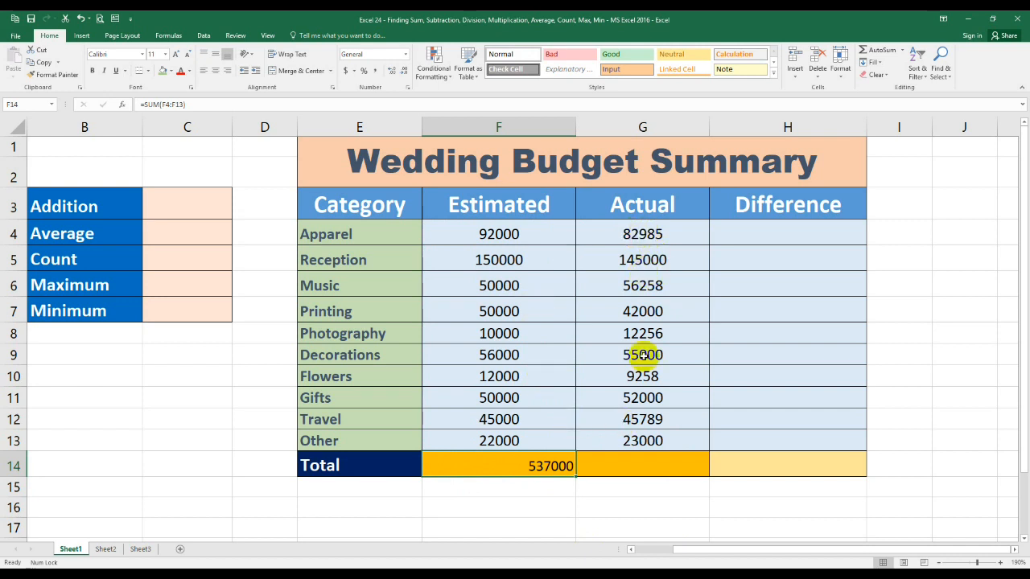
Step: Total the Actual amounts in G4:G13 with AutoSum, placing the sum in G14
{"action": "left_click_drag", "start_coordinate": [630, 228], "coordinate": [618, 436]}
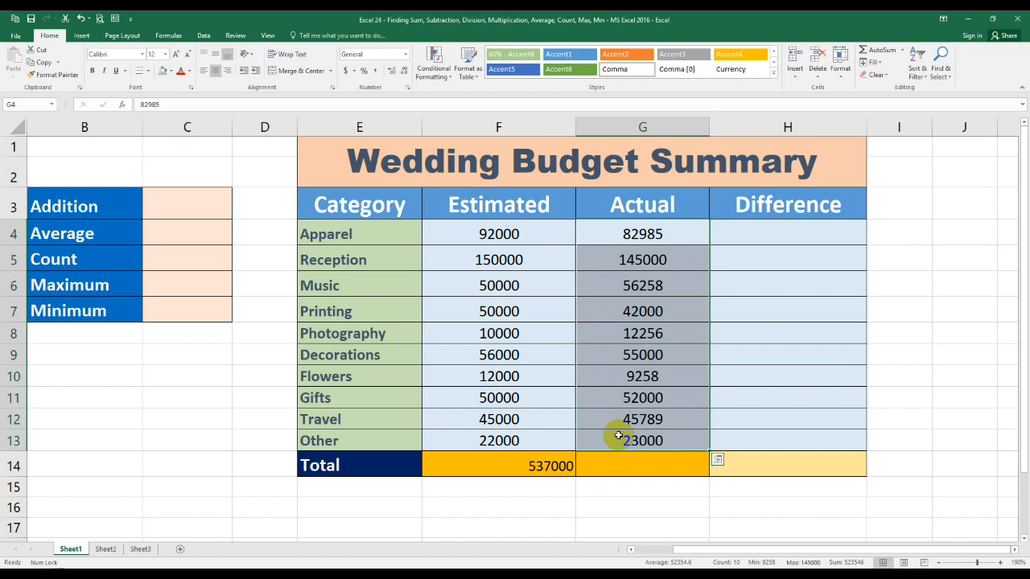
{"action": "left_click", "coordinate": [903, 51]}
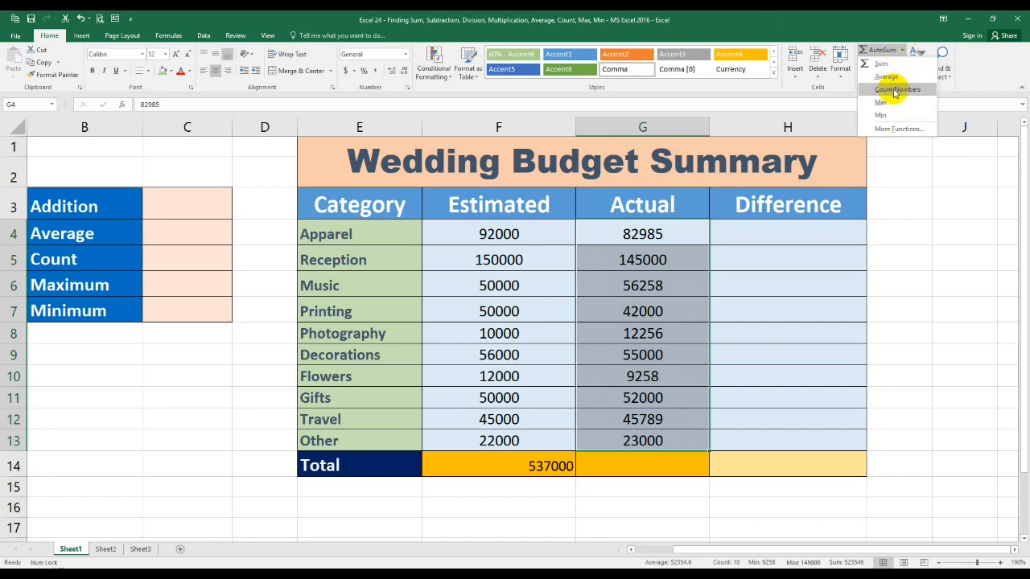
{"action": "left_click", "coordinate": [879, 50]}
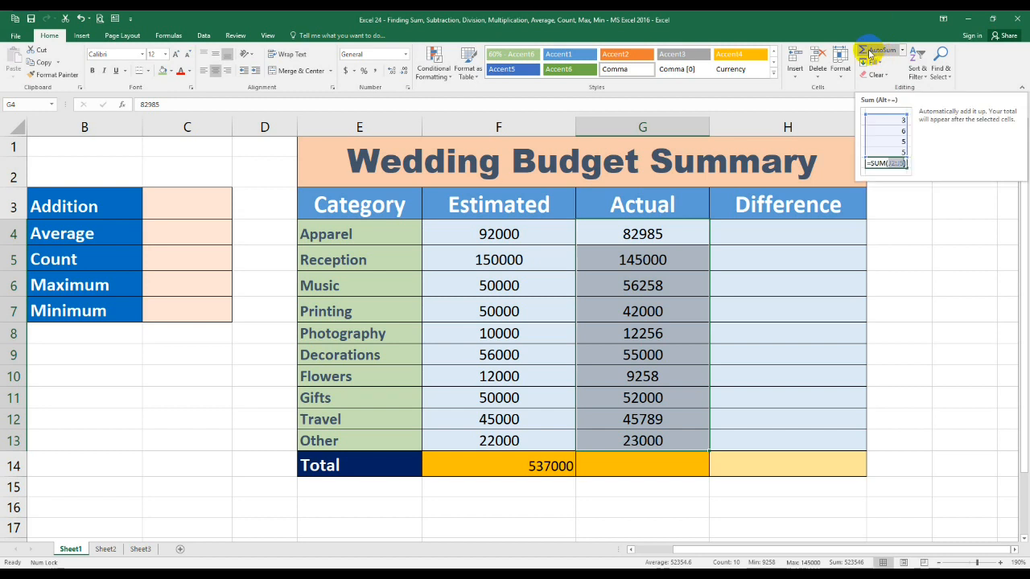
{"action": "left_click", "coordinate": [870, 53]}
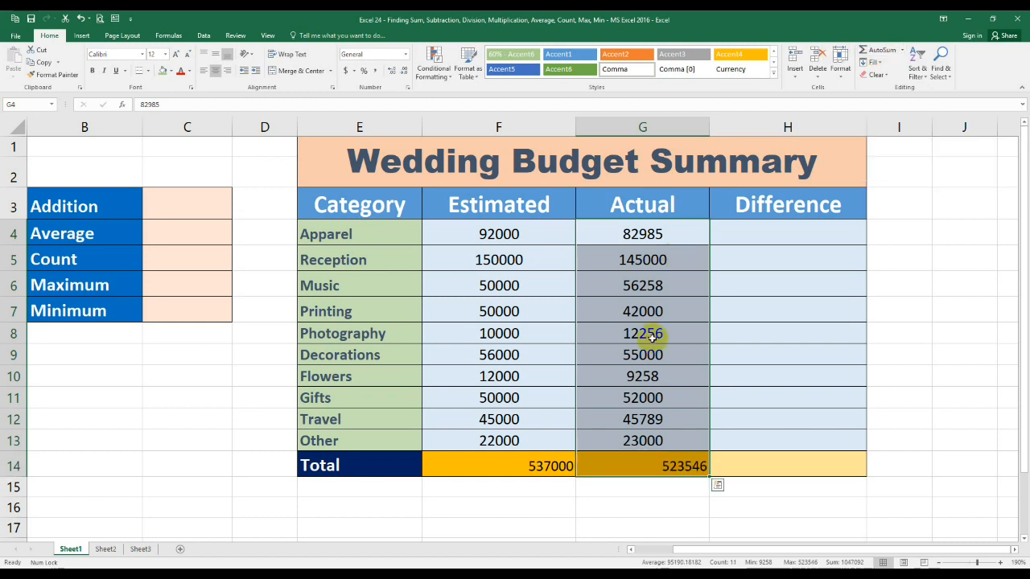
{"action": "left_click", "coordinate": [628, 465]}
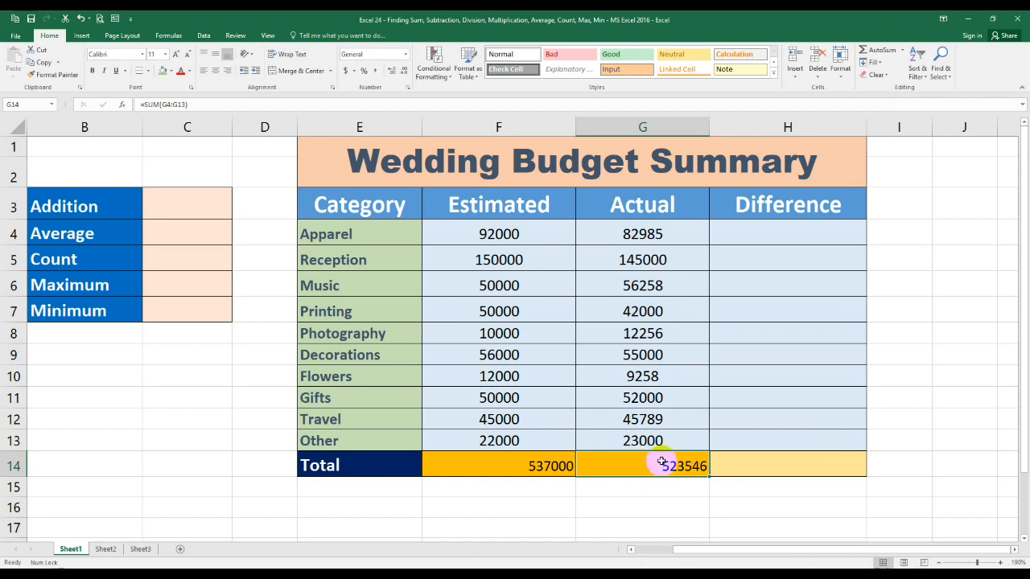
{"action": "left_click", "coordinate": [154, 204]}
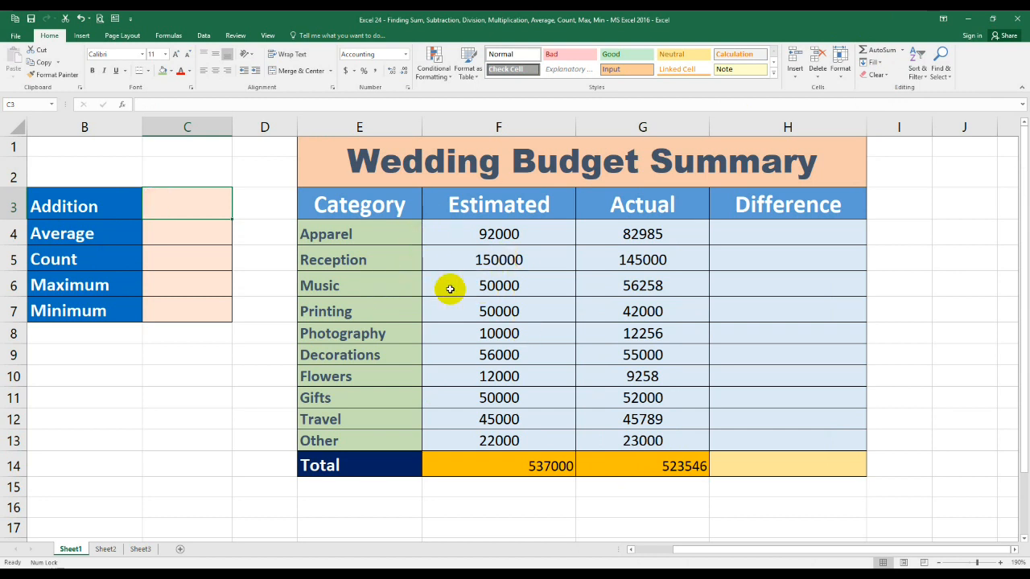
{"action": "left_click", "coordinate": [507, 285]}
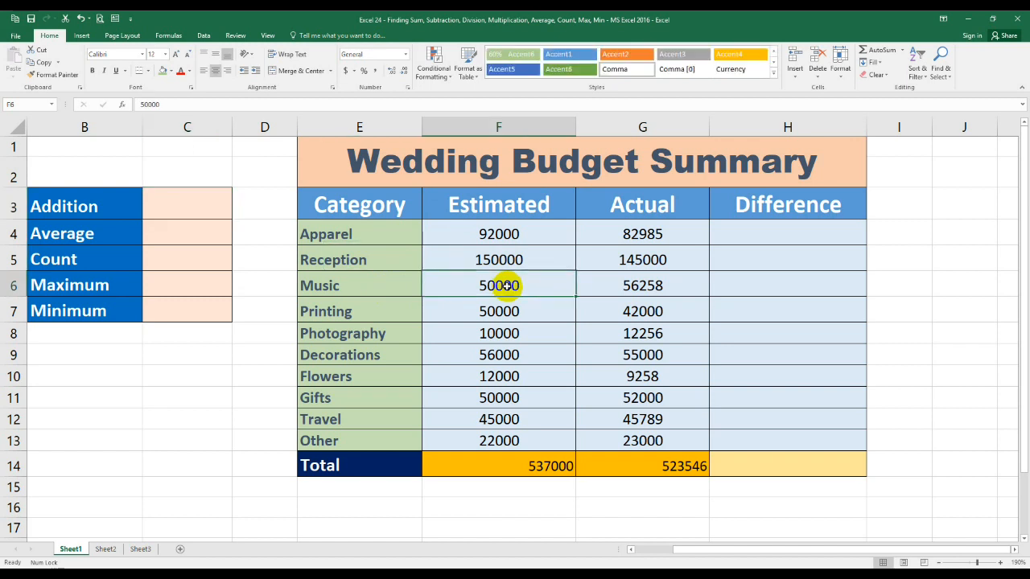
{"action": "left_click", "coordinate": [496, 336]}
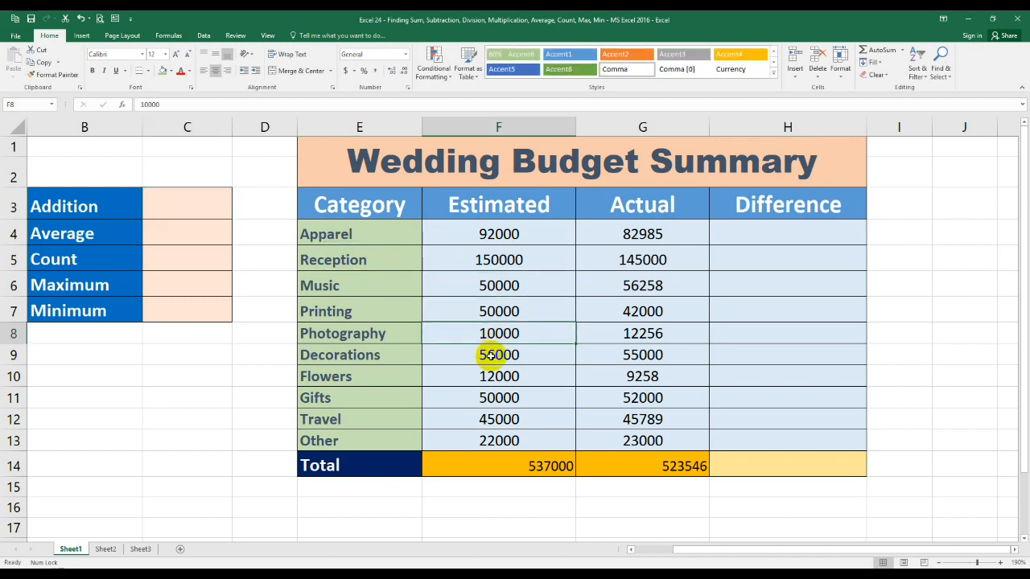
{"action": "left_click", "coordinate": [491, 355]}
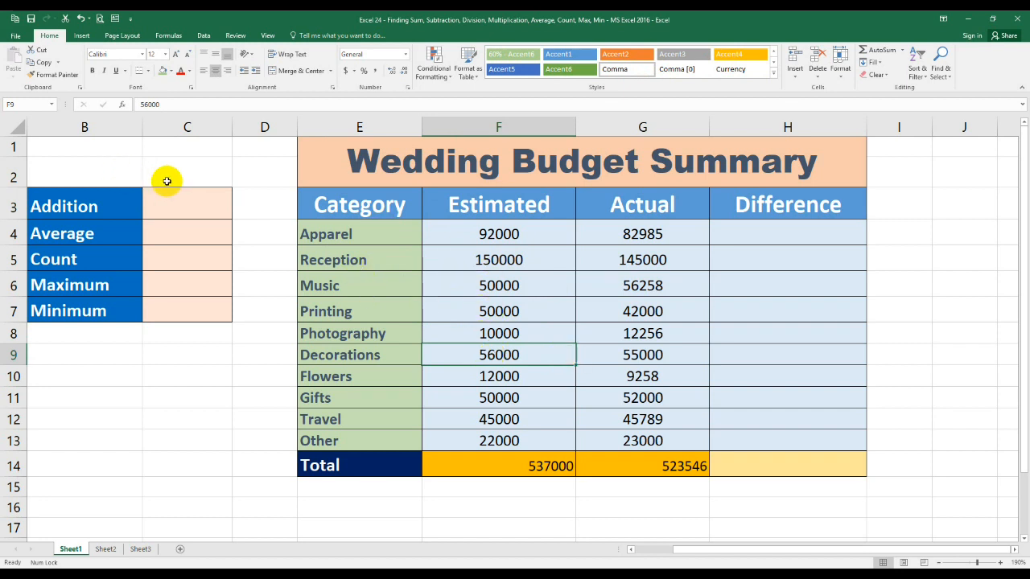
Step: Fill the Estimated cells for Music, Photography and Decorations (F6, F8 and F9) with standard light blue
{"action": "left_click", "coordinate": [475, 289]}
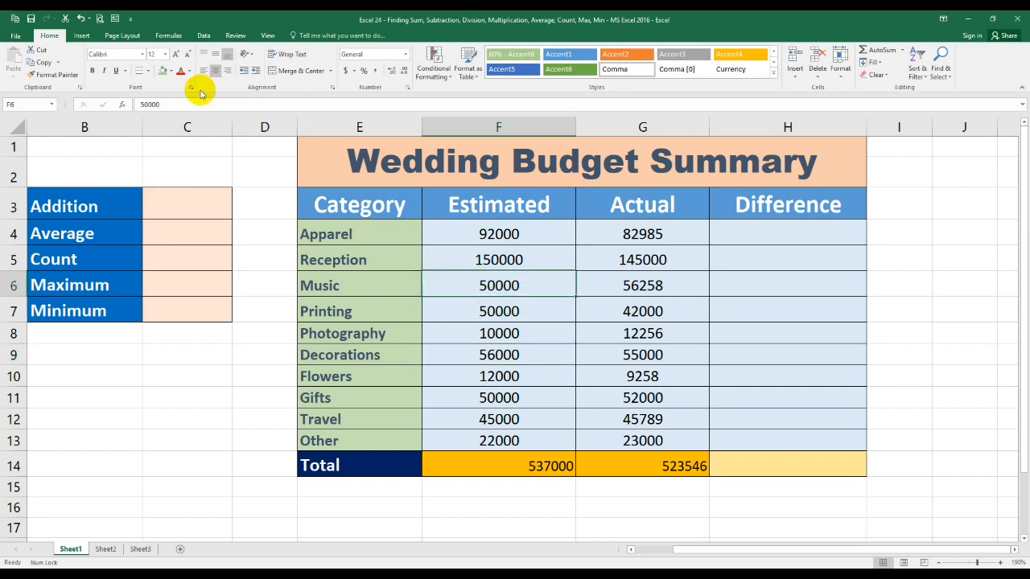
{"action": "left_click", "coordinate": [171, 71]}
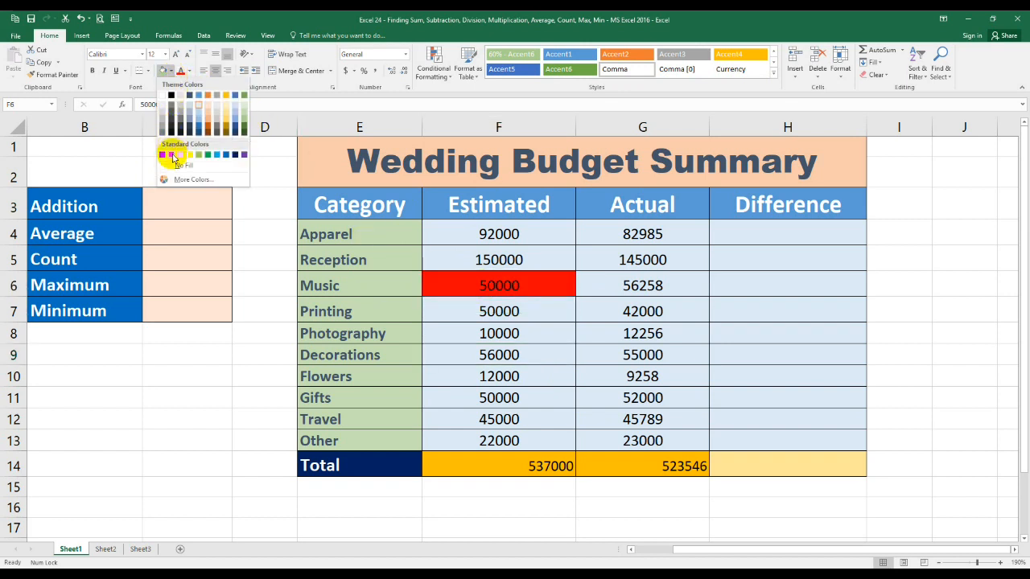
{"action": "left_click", "coordinate": [216, 157]}
{"action": "left_click", "coordinate": [487, 333]}
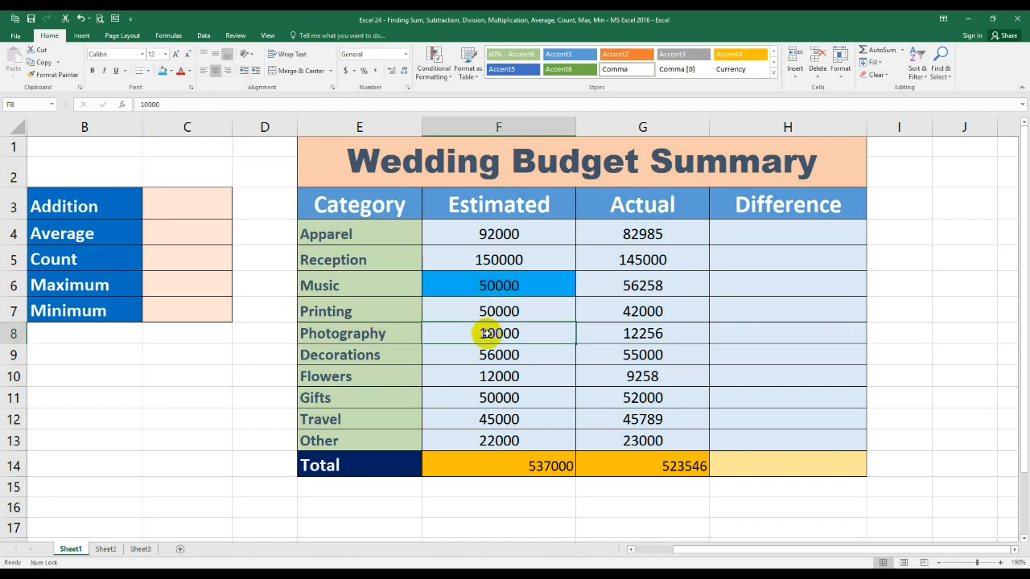
{"action": "left_click", "coordinate": [164, 70]}
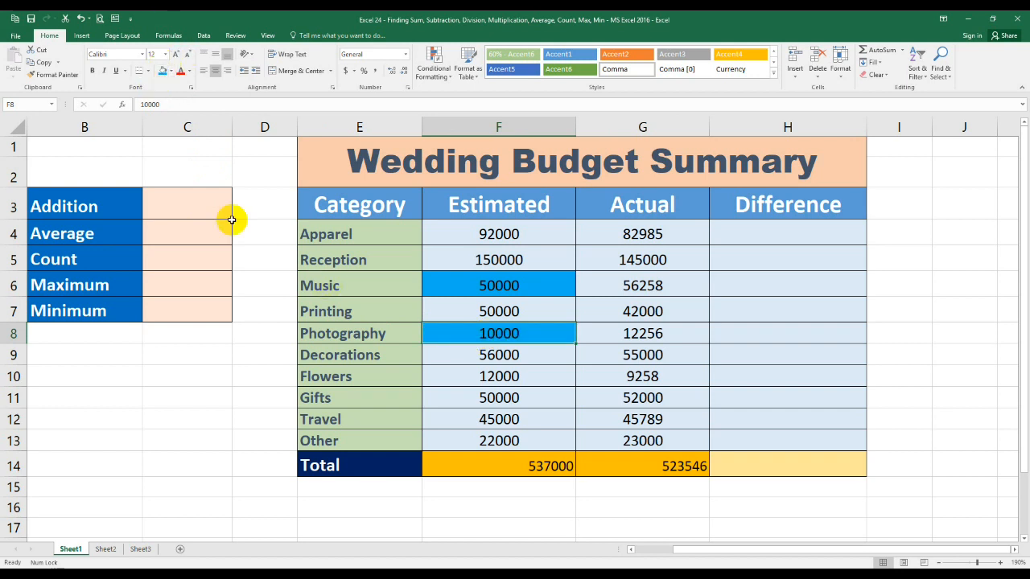
{"action": "left_click", "coordinate": [473, 356]}
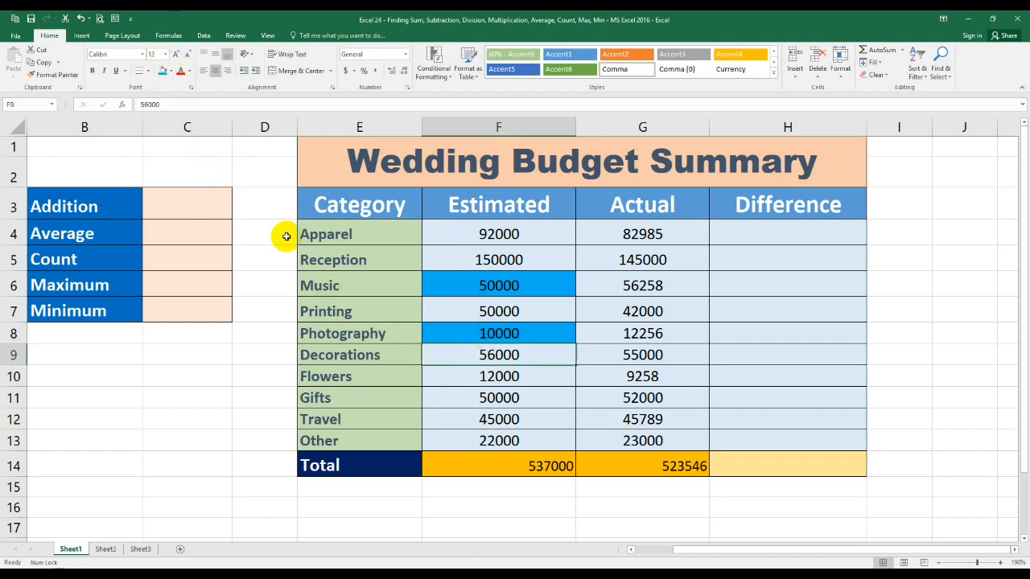
{"action": "left_click", "coordinate": [164, 70]}
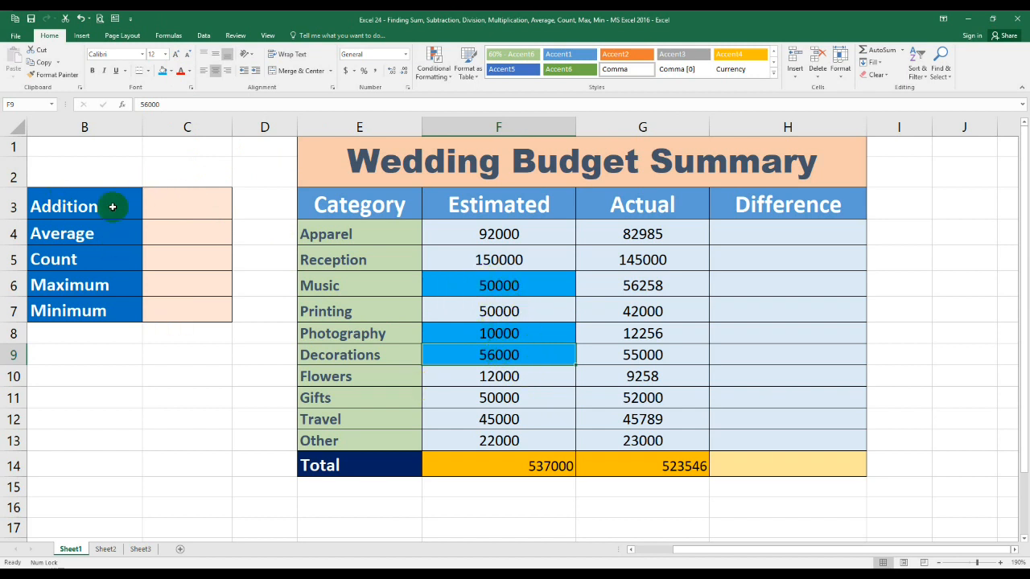
Step: Add the three blue-filled Estimated amounts in the Addition cell C3 with the formula =F6+F8+F9
{"action": "left_click", "coordinate": [158, 207]}
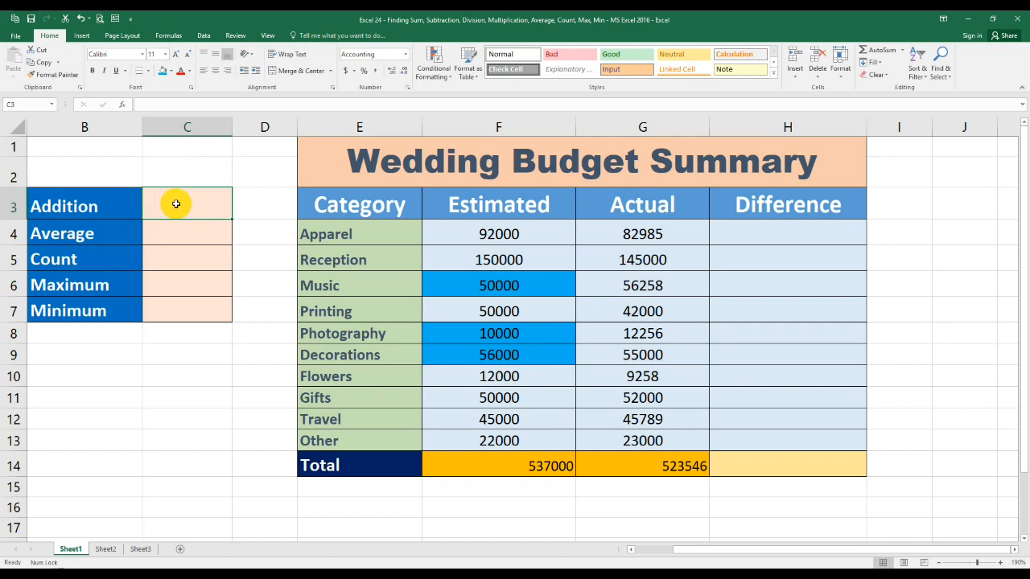
{"action": "type", "text": "="}
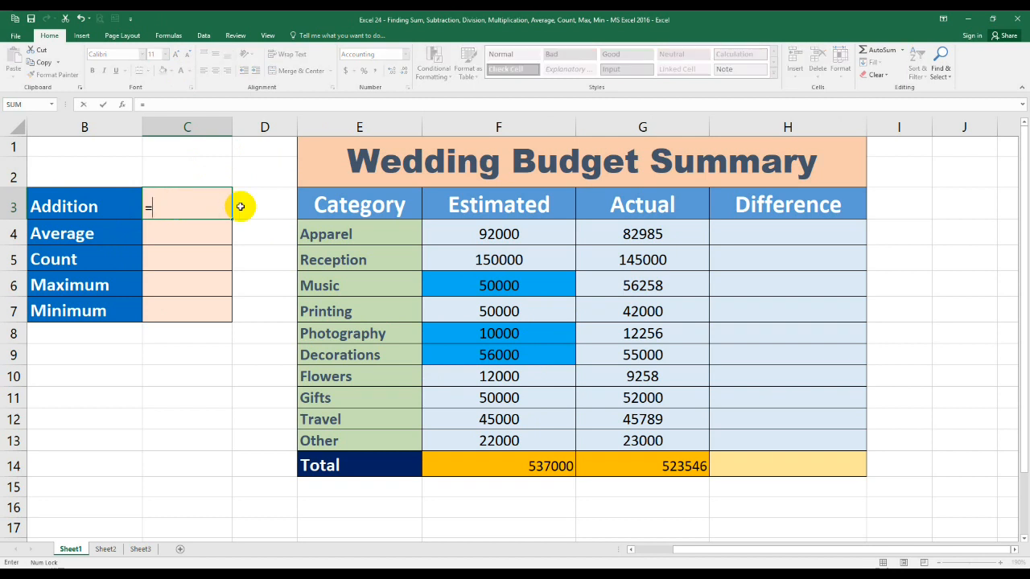
{"action": "left_click", "coordinate": [500, 284]}
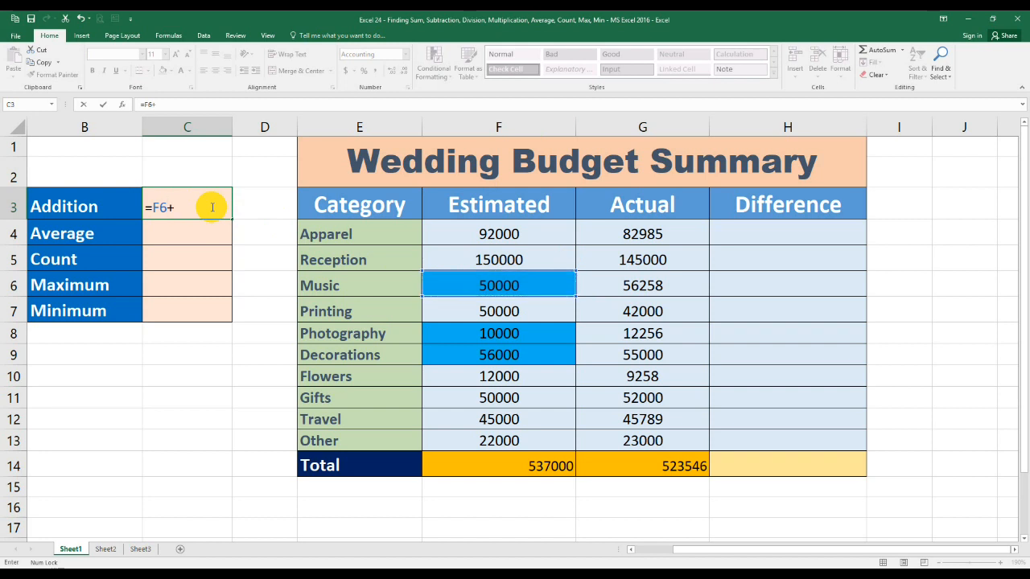
{"action": "left_click", "coordinate": [459, 331]}
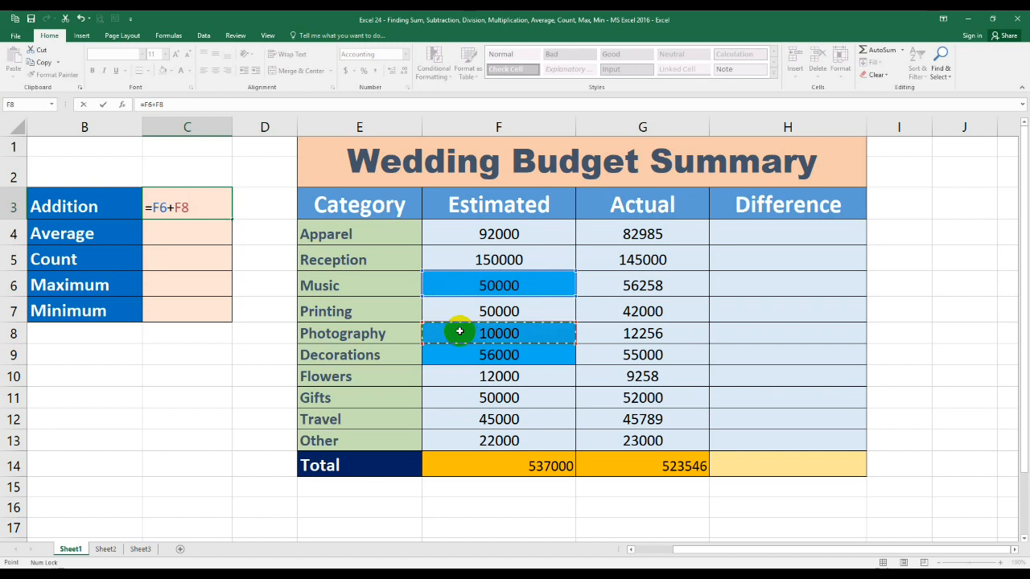
{"action": "type", "text": "+"}
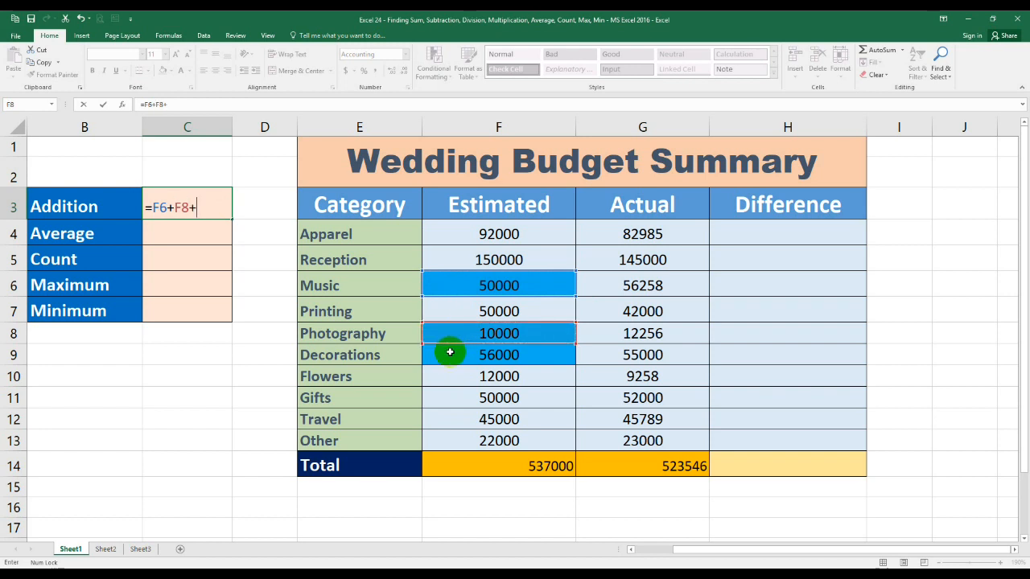
{"action": "left_click", "coordinate": [449, 353]}
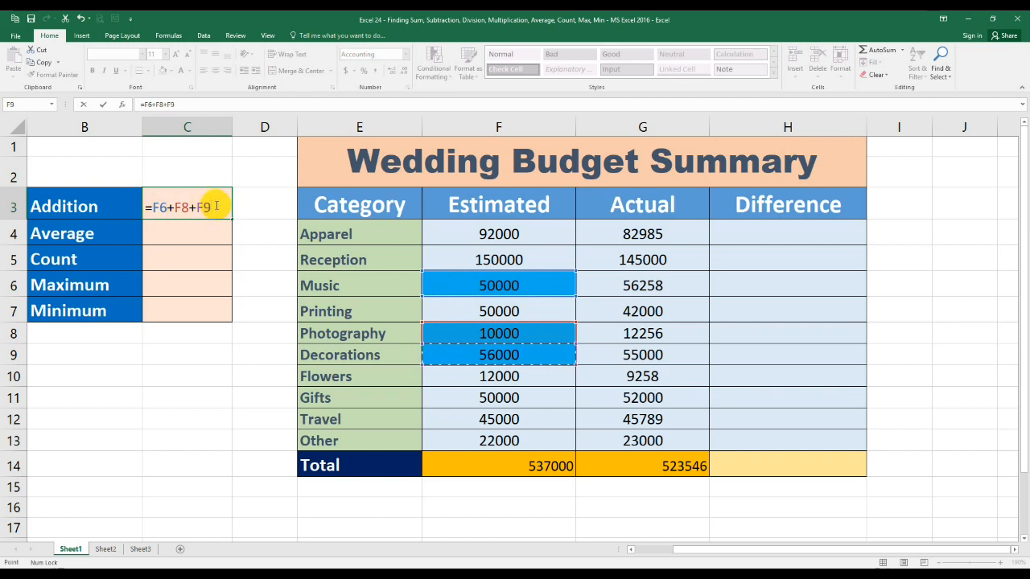
{"action": "key", "text": "Return"}
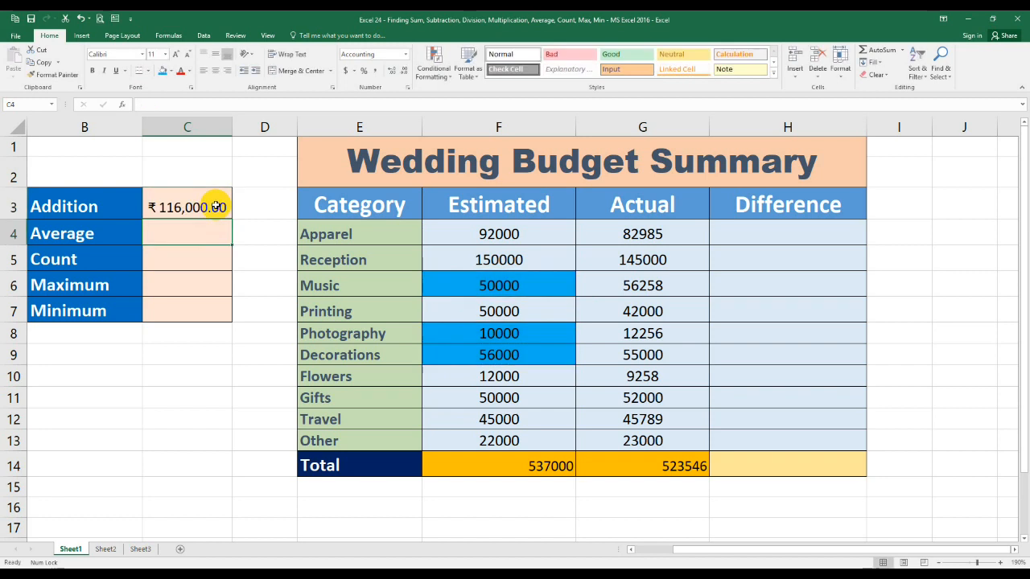
{"action": "left_click", "coordinate": [187, 206]}
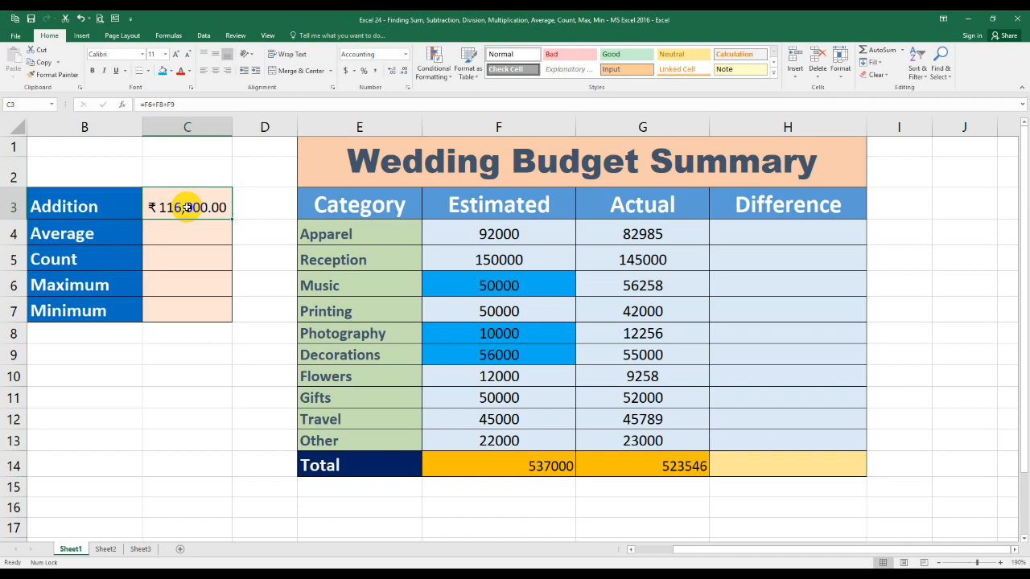
Step: Calculate the average of the Estimated amounts in the Average cell C4 with the formula =AVERAGE(F4:F13)
{"action": "left_click", "coordinate": [491, 415]}
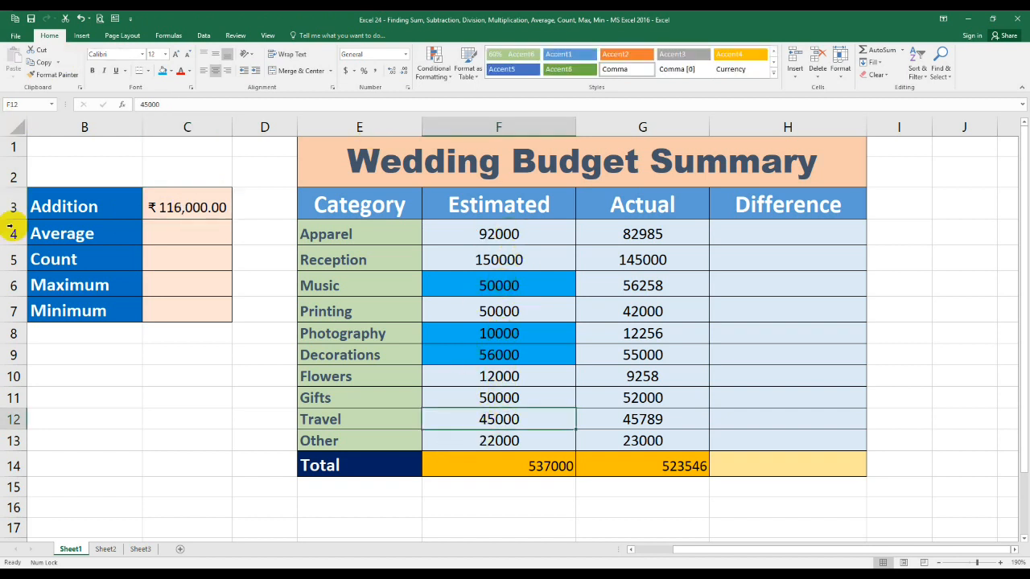
{"action": "left_click", "coordinate": [203, 238]}
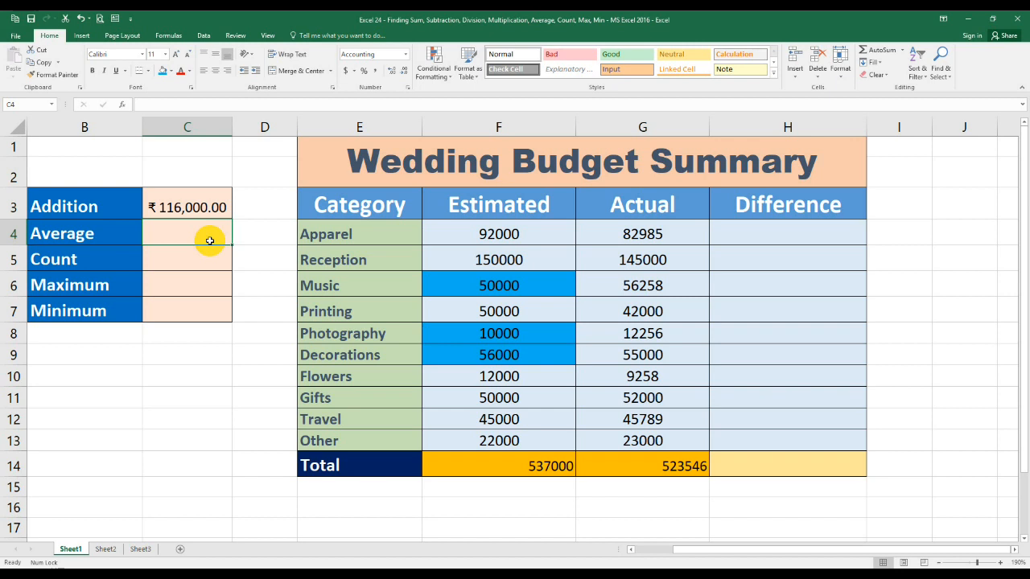
{"action": "type", "text": "="}
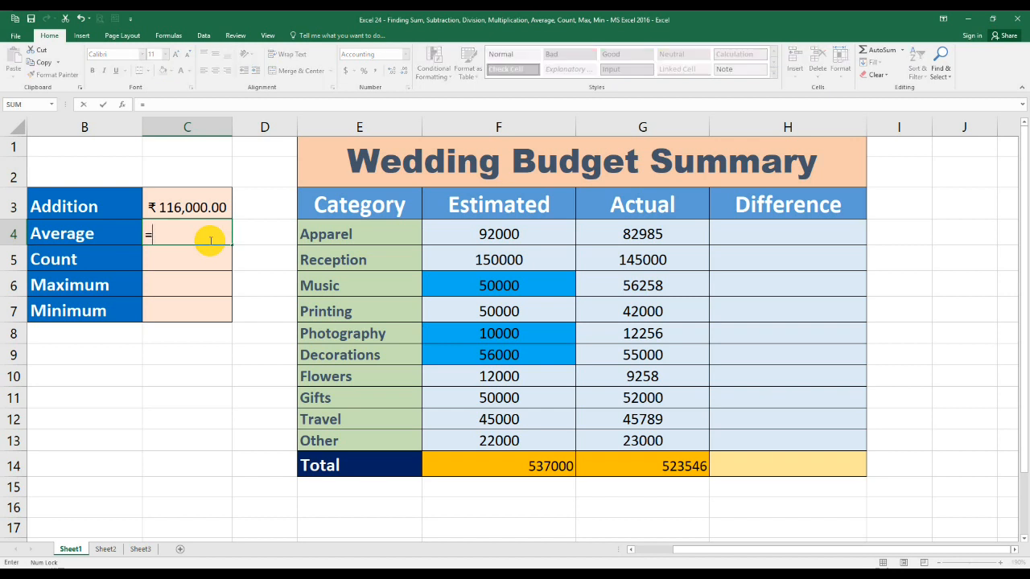
{"action": "type", "text": "ave"}
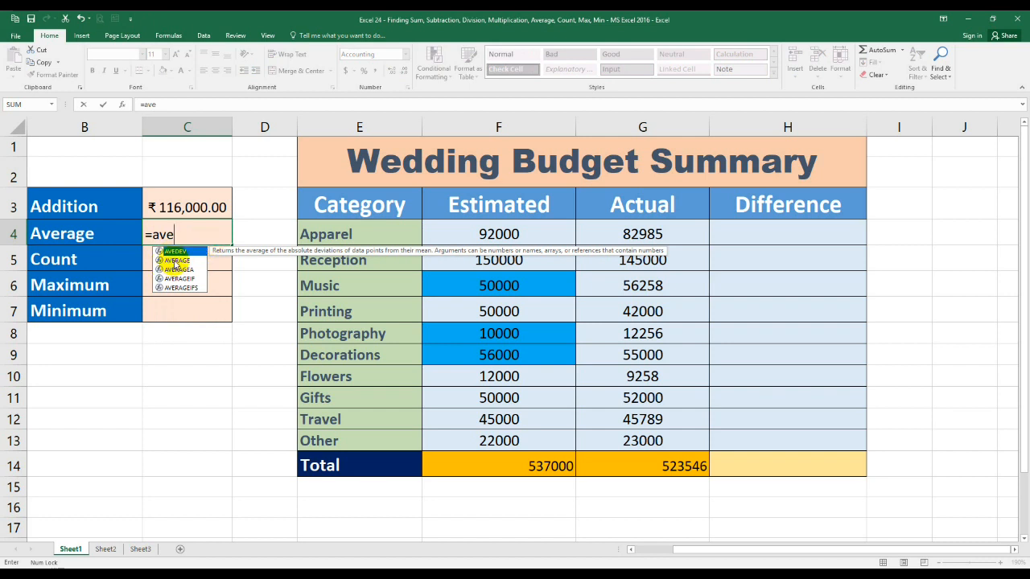
{"action": "key", "text": "Down"}
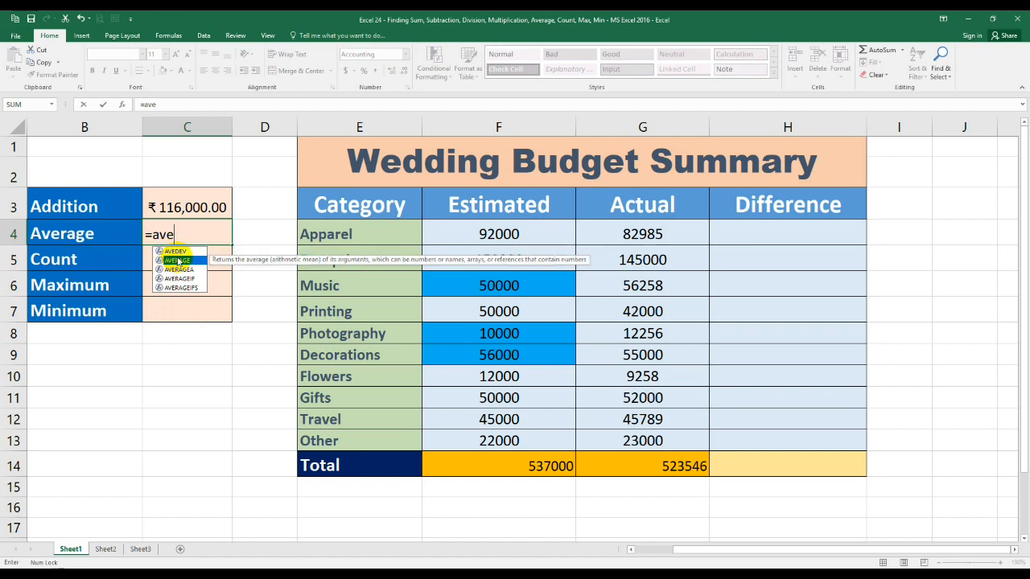
{"action": "double_click", "coordinate": [177, 260]}
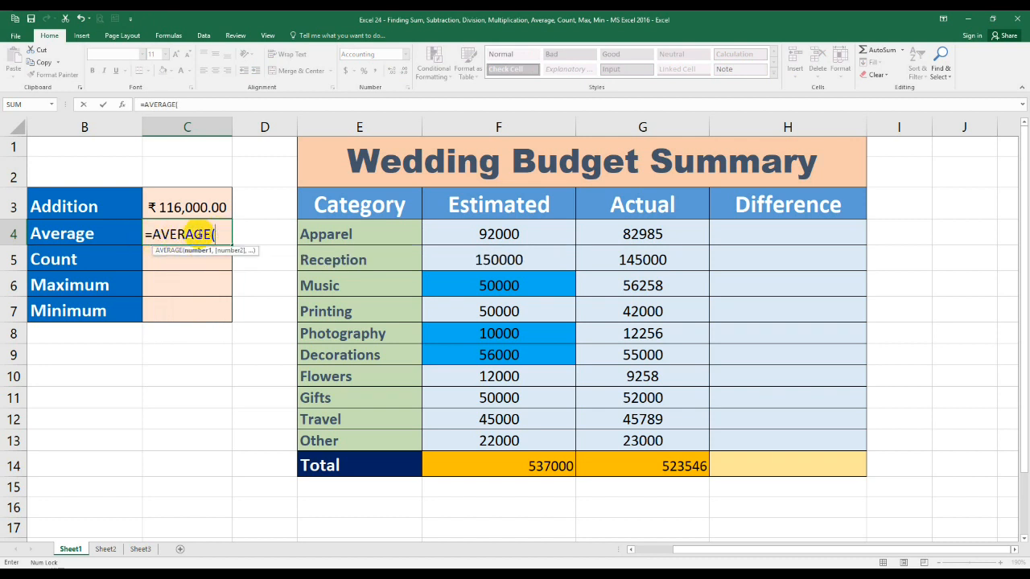
{"action": "left_click_drag", "start_coordinate": [524, 234], "coordinate": [540, 440]}
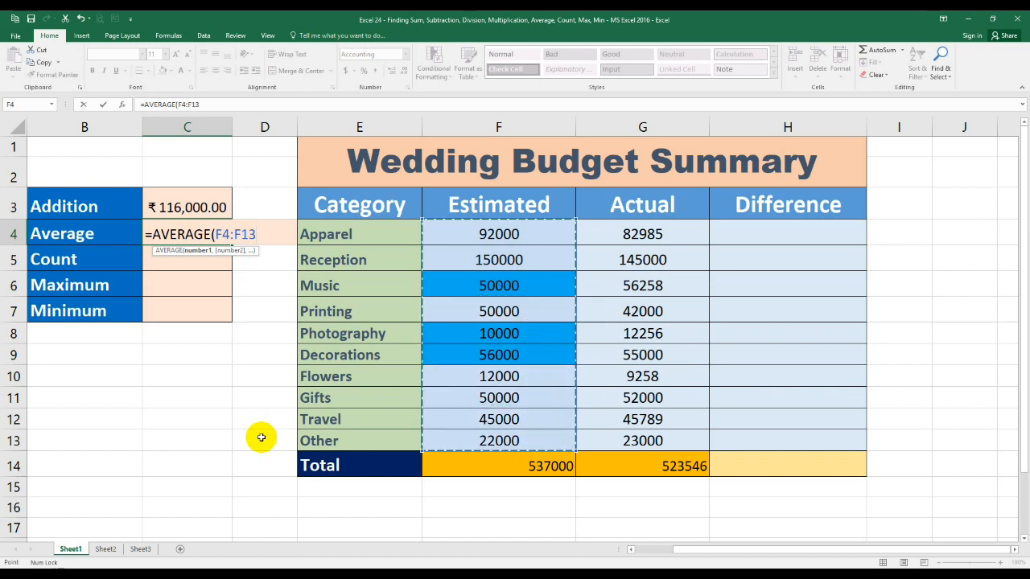
{"action": "type", "text": ")"}
{"action": "key", "text": "Return"}
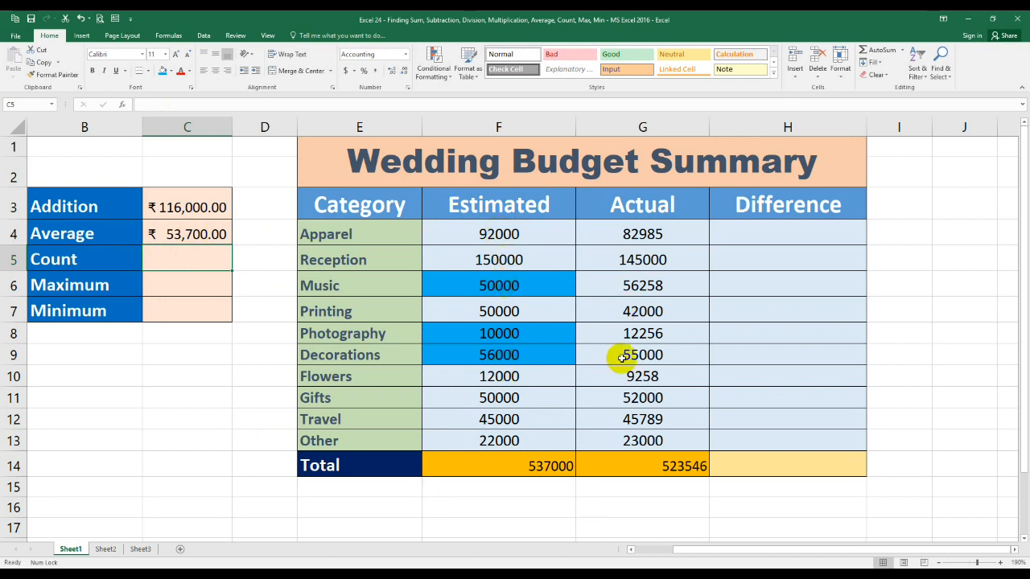
Step: Average the Actual amounts in G4:G13 with the AutoSum Average function, placing the result in G15 below the total
{"action": "left_click_drag", "start_coordinate": [658, 234], "coordinate": [649, 437]}
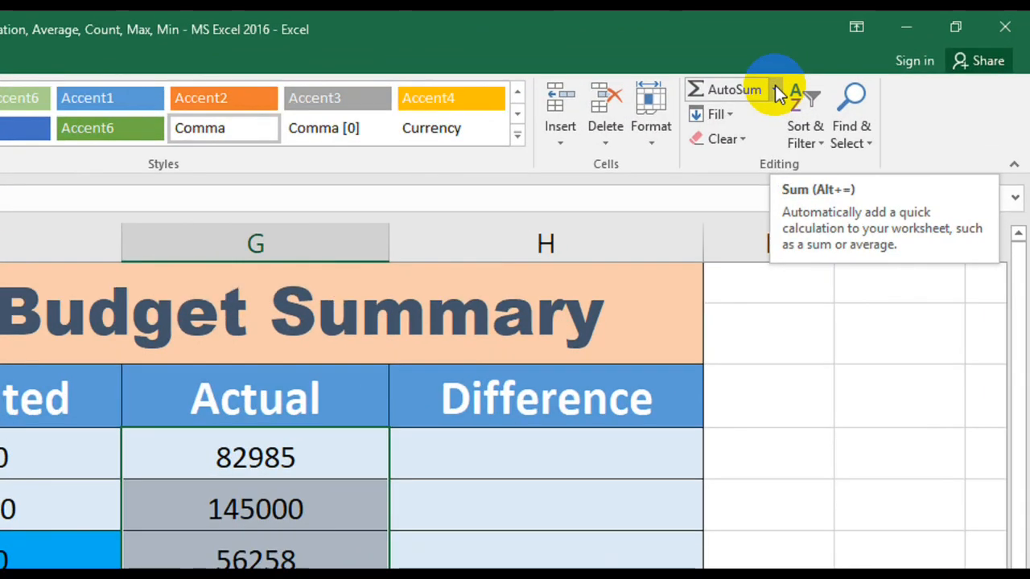
{"action": "left_click", "coordinate": [903, 50]}
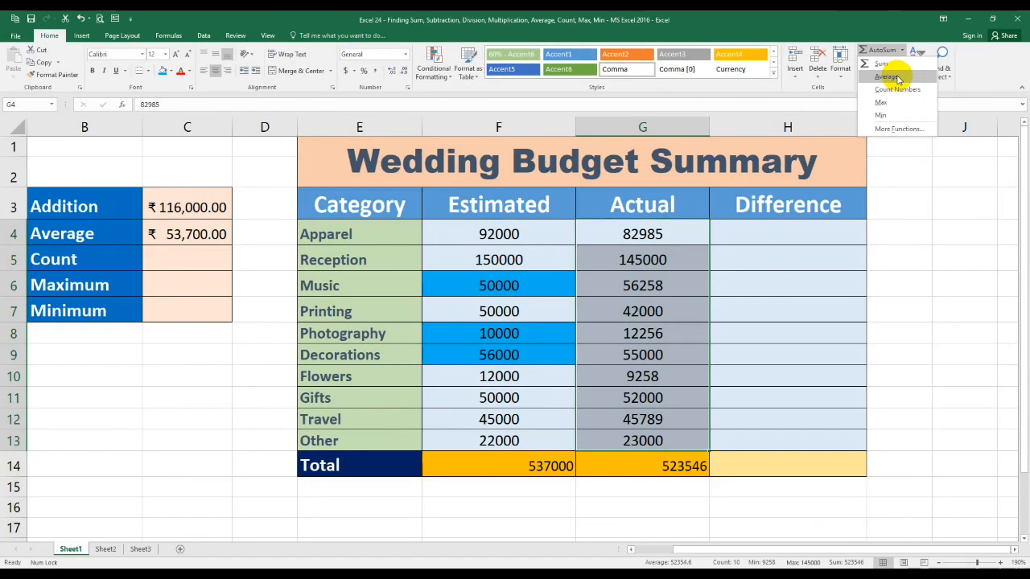
{"action": "left_click", "coordinate": [898, 78]}
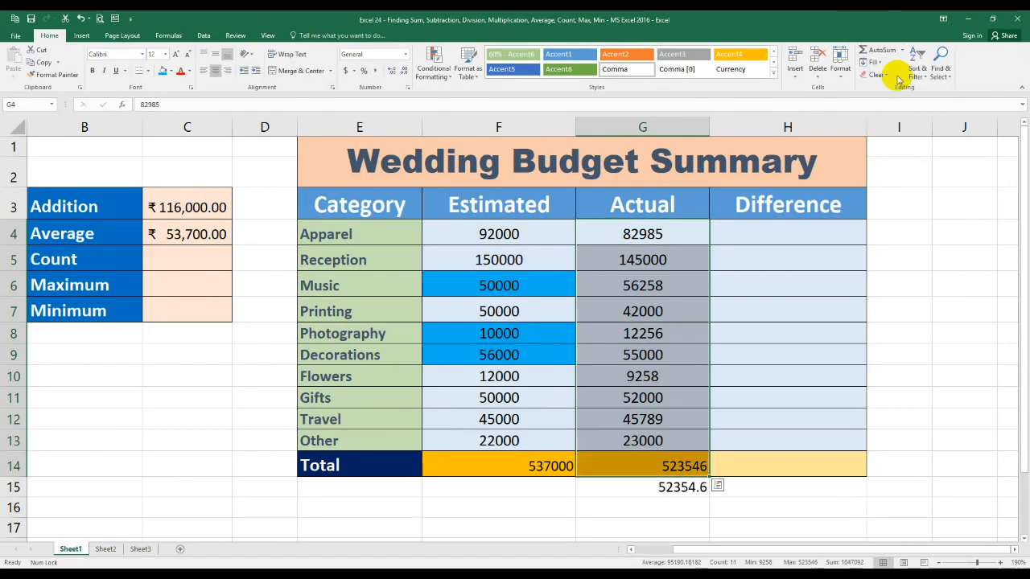
{"action": "left_click", "coordinate": [682, 491]}
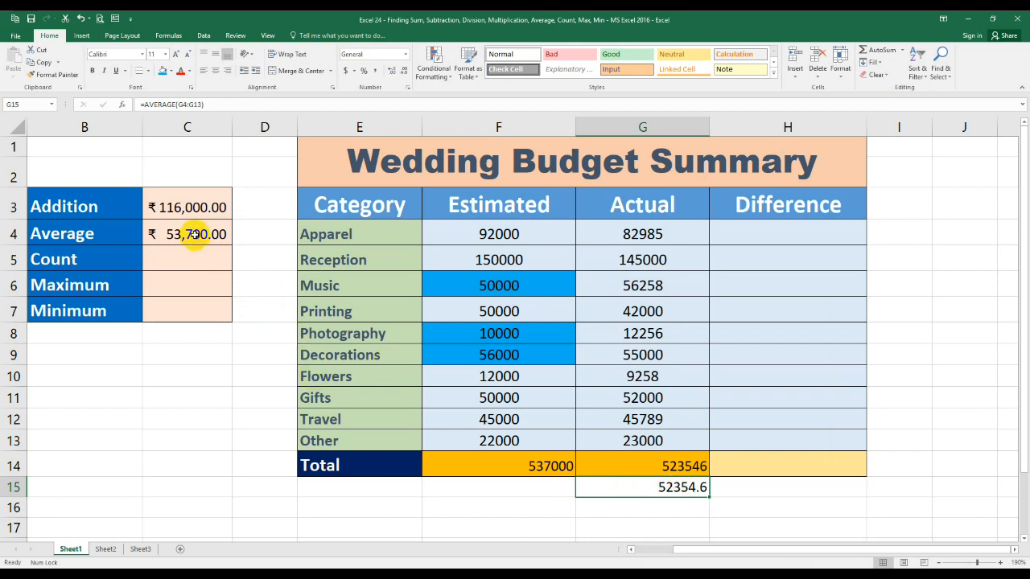
{"action": "left_click", "coordinate": [904, 52]}
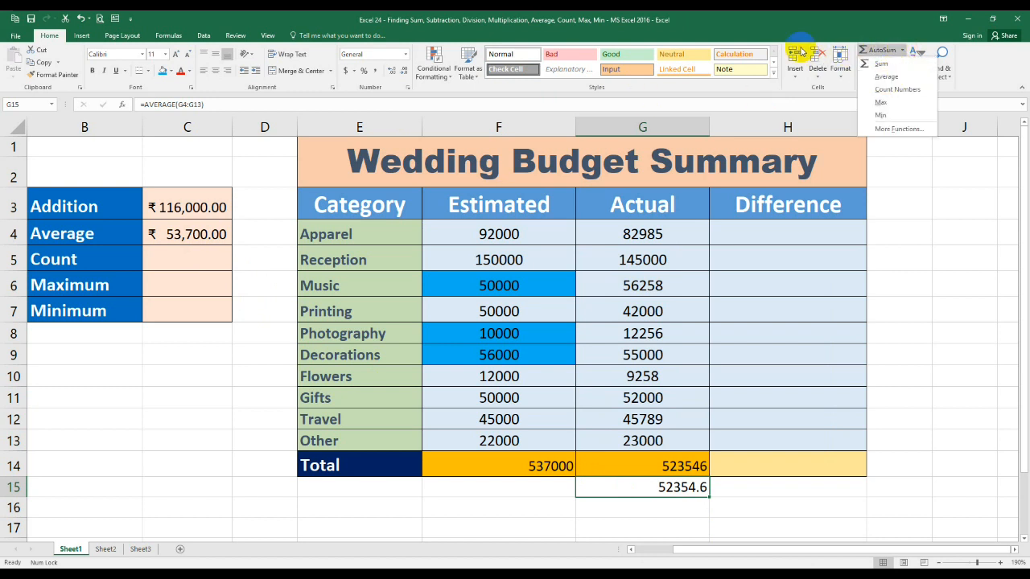
{"action": "left_click", "coordinate": [729, 20]}
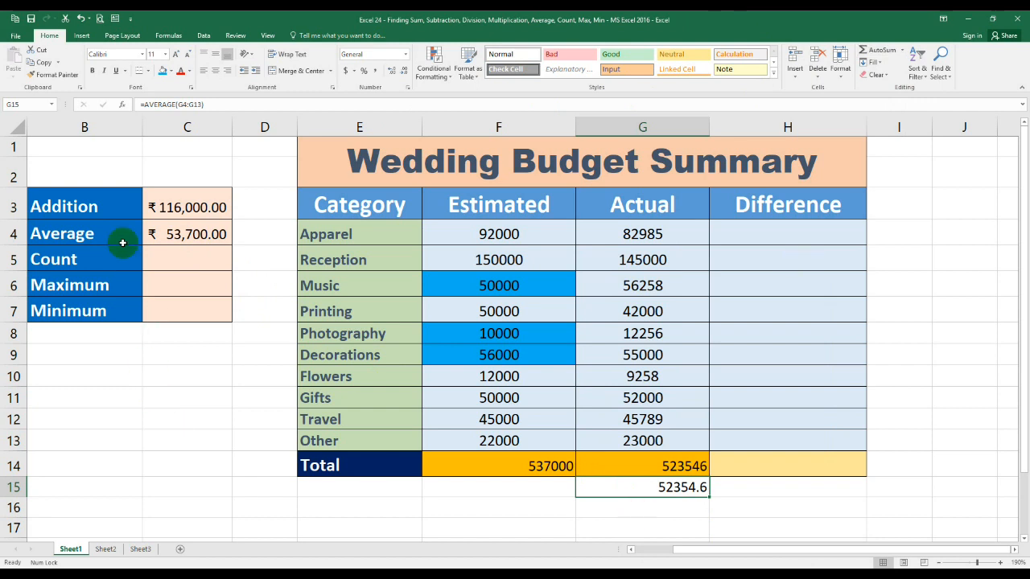
Step: Count the Estimated entries in the Count cell C5 with the formula =COUNT(F4:F13)
{"action": "left_click", "coordinate": [165, 259]}
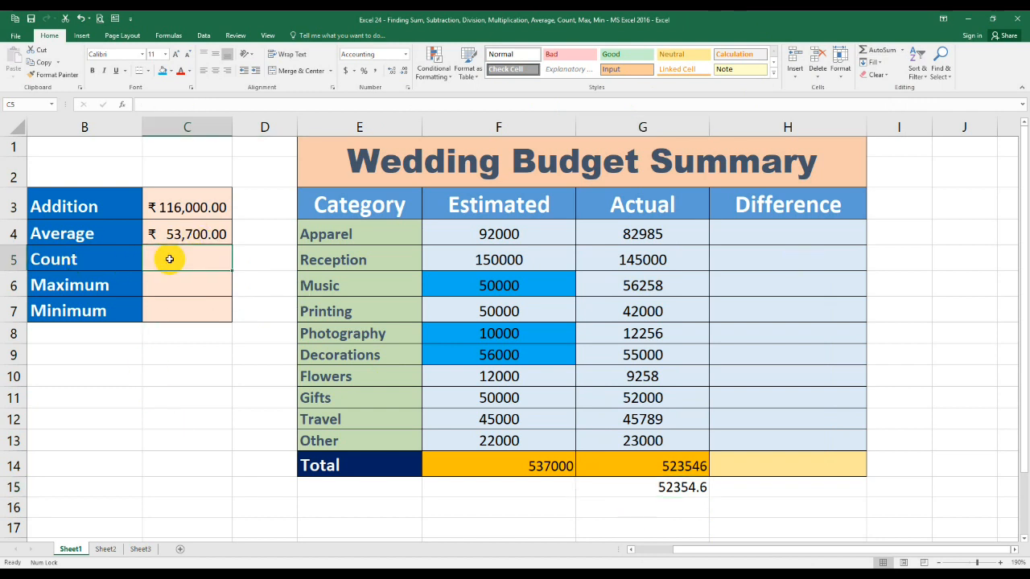
{"action": "left_click_drag", "start_coordinate": [511, 232], "coordinate": [497, 435]}
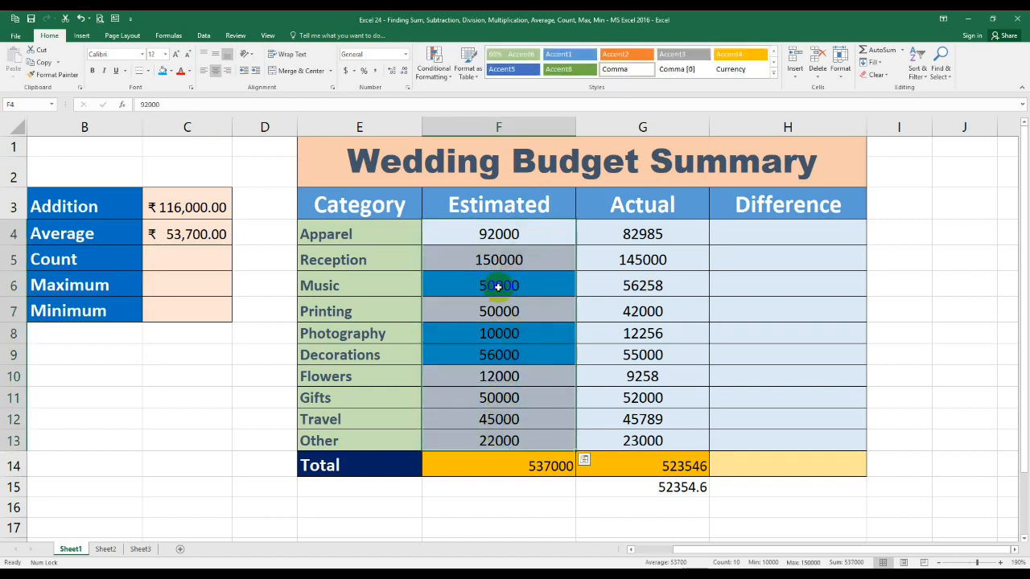
{"action": "left_click", "coordinate": [182, 255]}
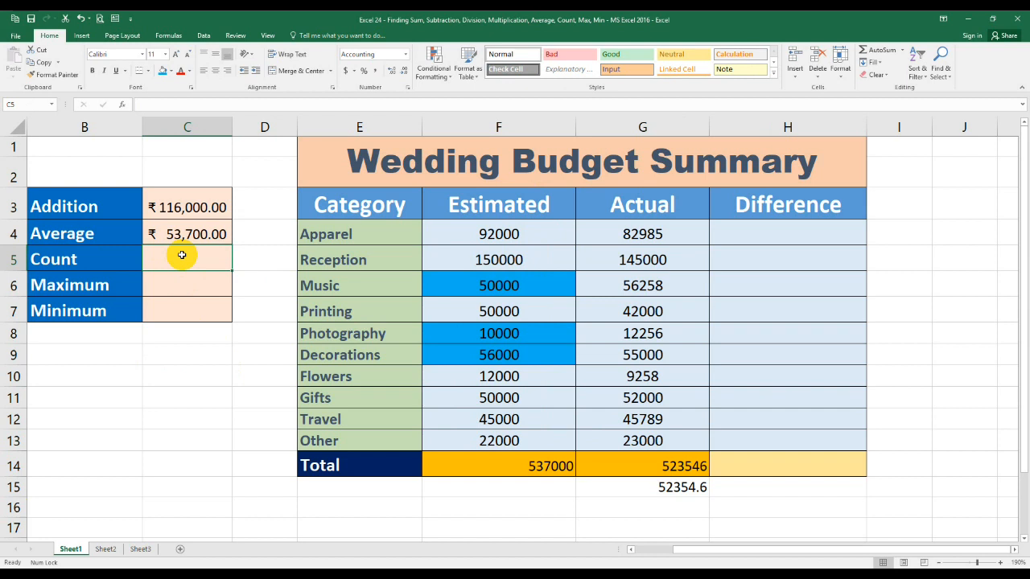
{"action": "type", "text": "="}
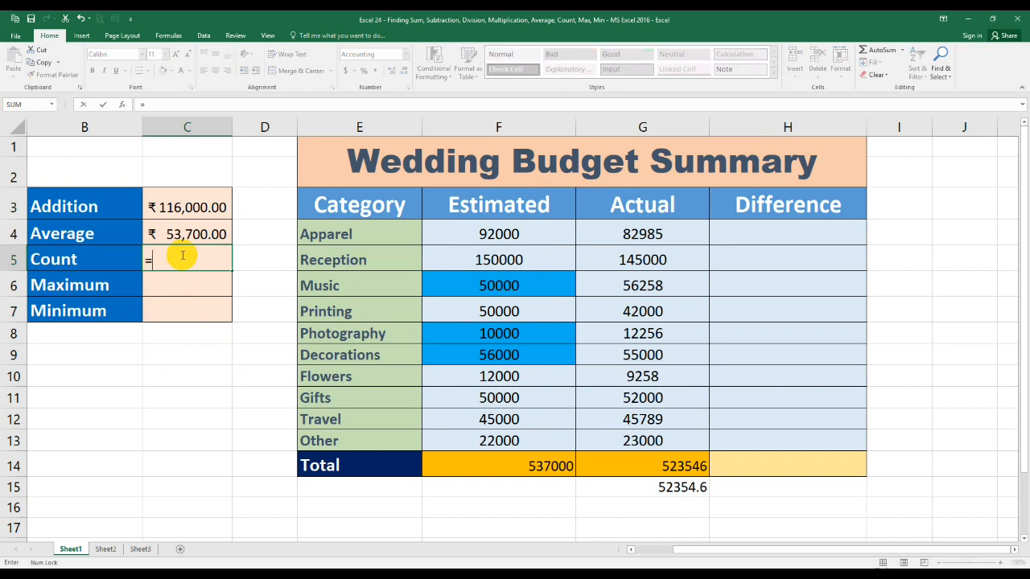
{"action": "type", "text": "c"}
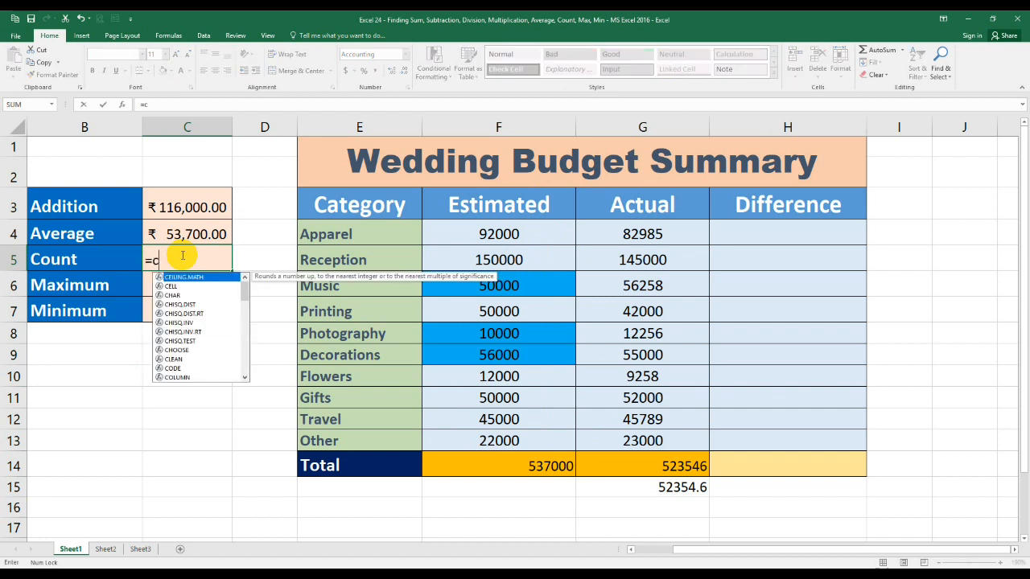
{"action": "type", "text": "oun"}
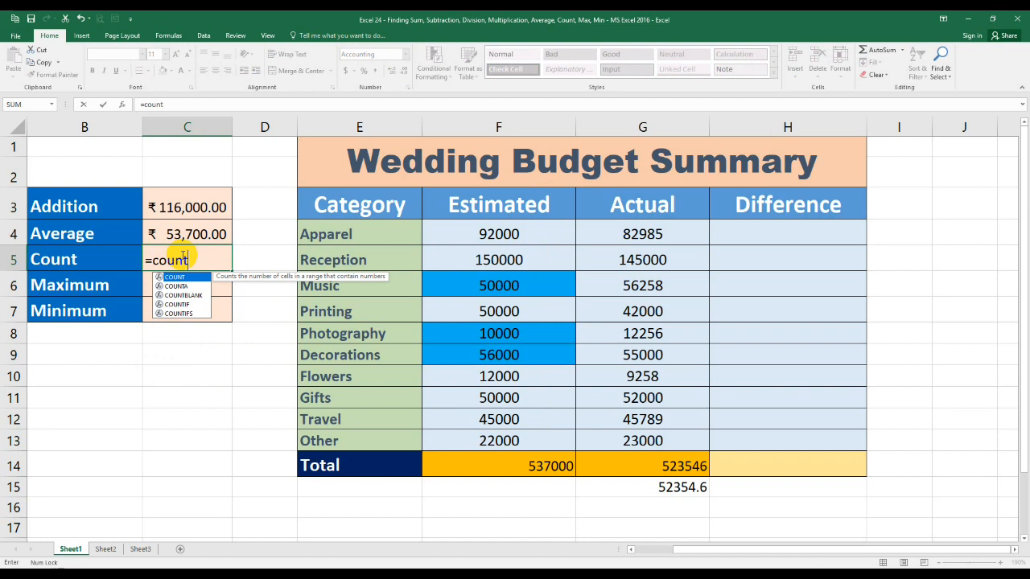
{"action": "type", "text": "t"}
{"action": "key", "text": "Tab"}
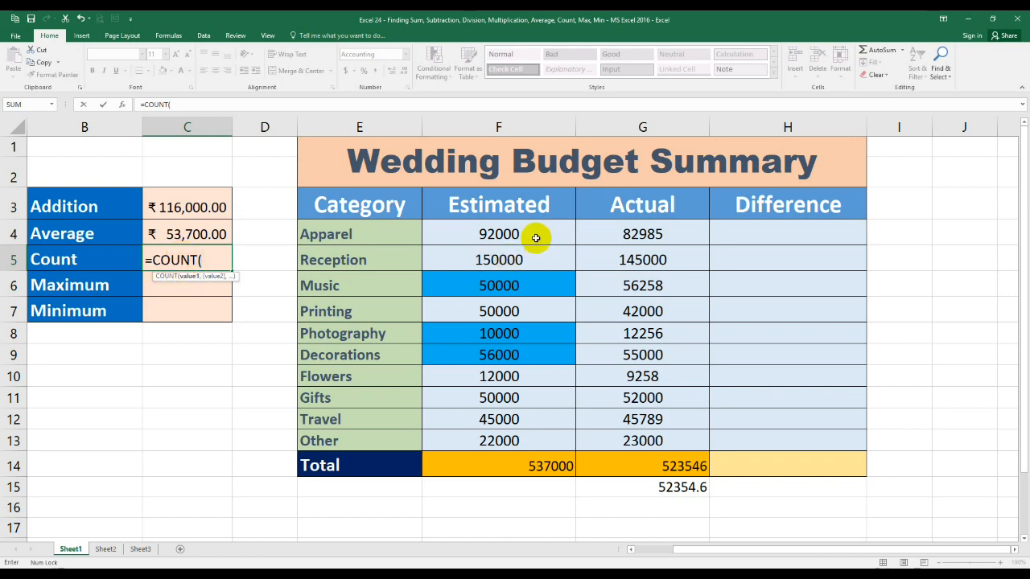
{"action": "left_click_drag", "start_coordinate": [500, 233], "coordinate": [489, 438]}
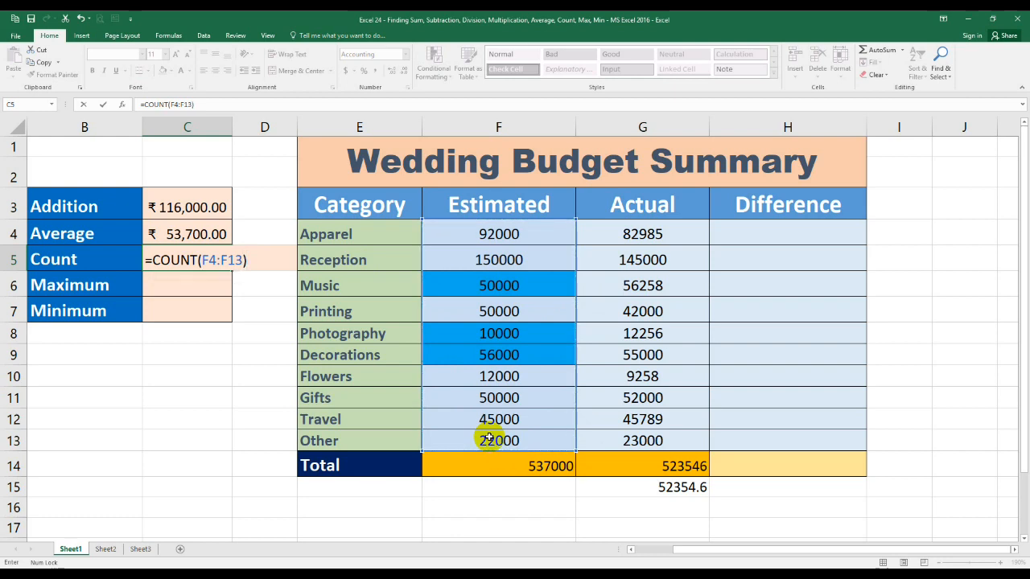
{"action": "key", "text": "Return"}
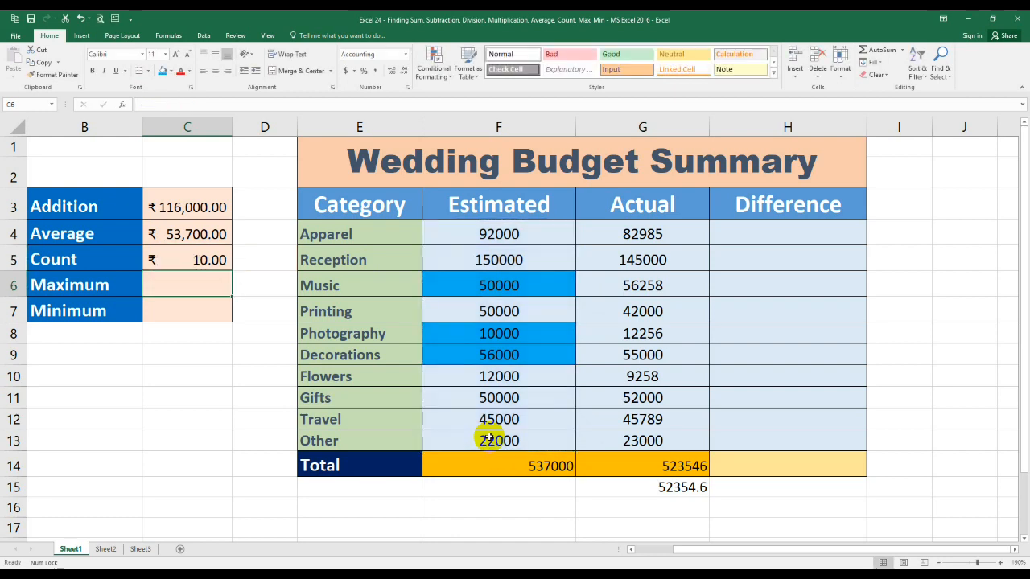
Step: Change the number format of the Count cell C5 to General
{"action": "left_click", "coordinate": [226, 259]}
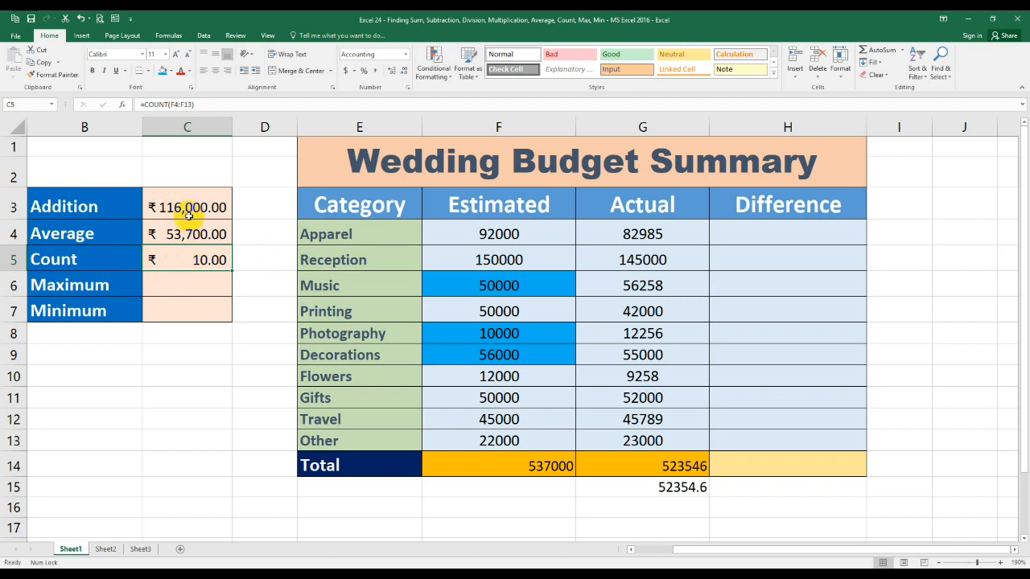
{"action": "right_click", "coordinate": [175, 258]}
{"action": "left_click", "coordinate": [151, 259]}
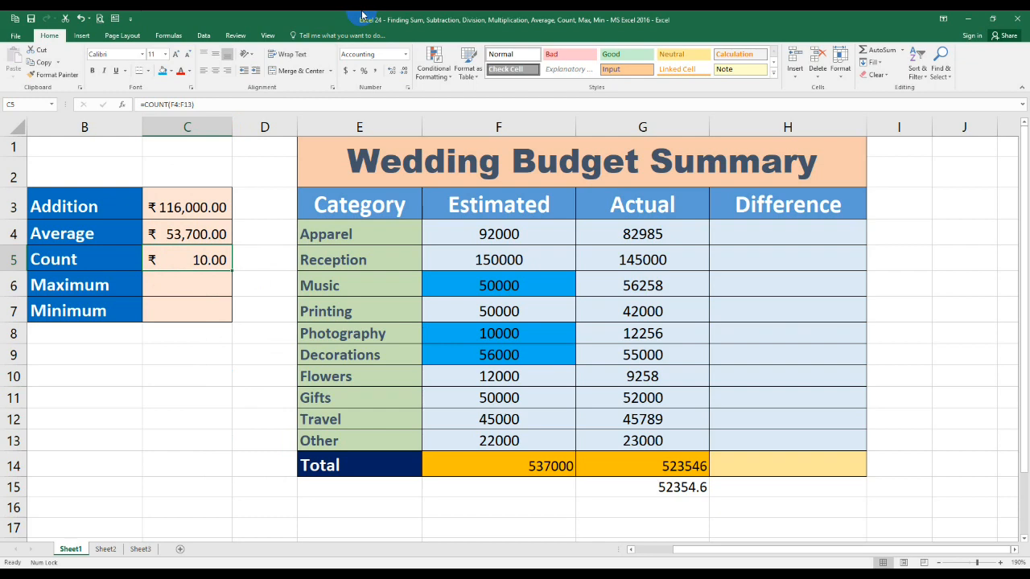
{"action": "left_click", "coordinate": [409, 90]}
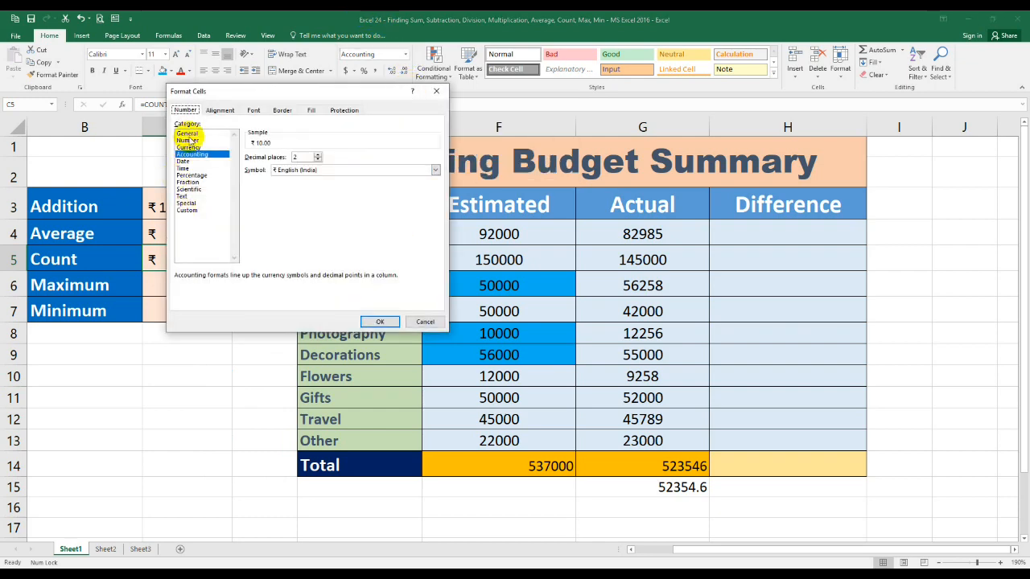
{"action": "left_click", "coordinate": [190, 134]}
{"action": "left_click", "coordinate": [377, 320]}
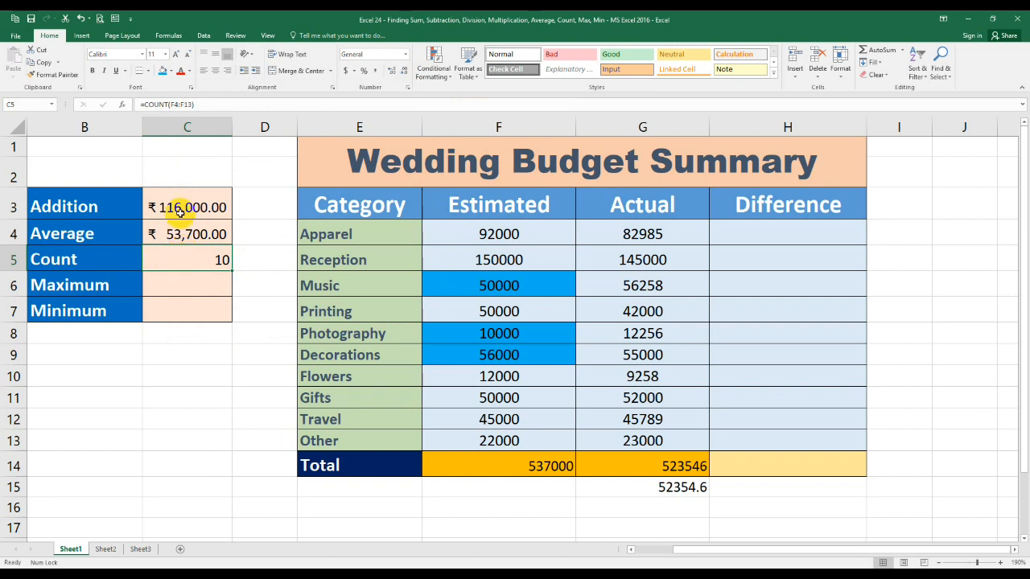
Step: Apply the General number format to the Addition and Average results in C3:C4
{"action": "left_click_drag", "start_coordinate": [184, 205], "coordinate": [186, 231]}
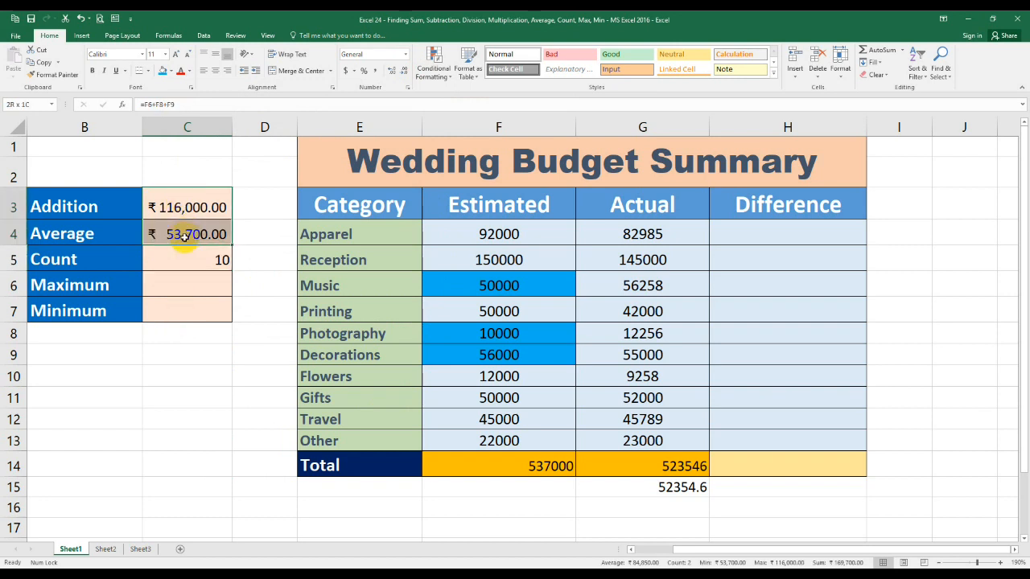
{"action": "left_click", "coordinate": [407, 89]}
{"action": "left_click", "coordinate": [187, 132]}
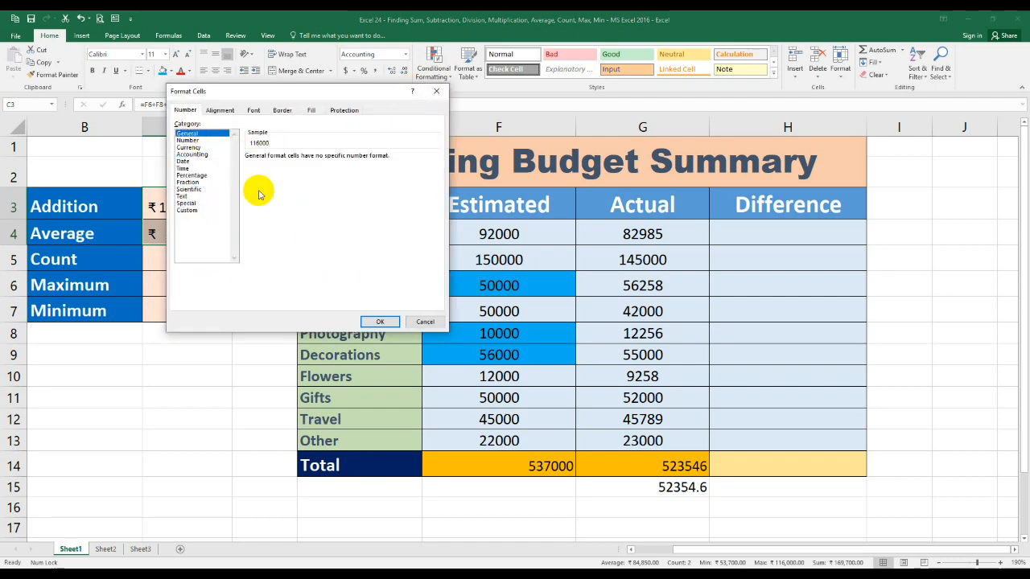
{"action": "left_click", "coordinate": [379, 322]}
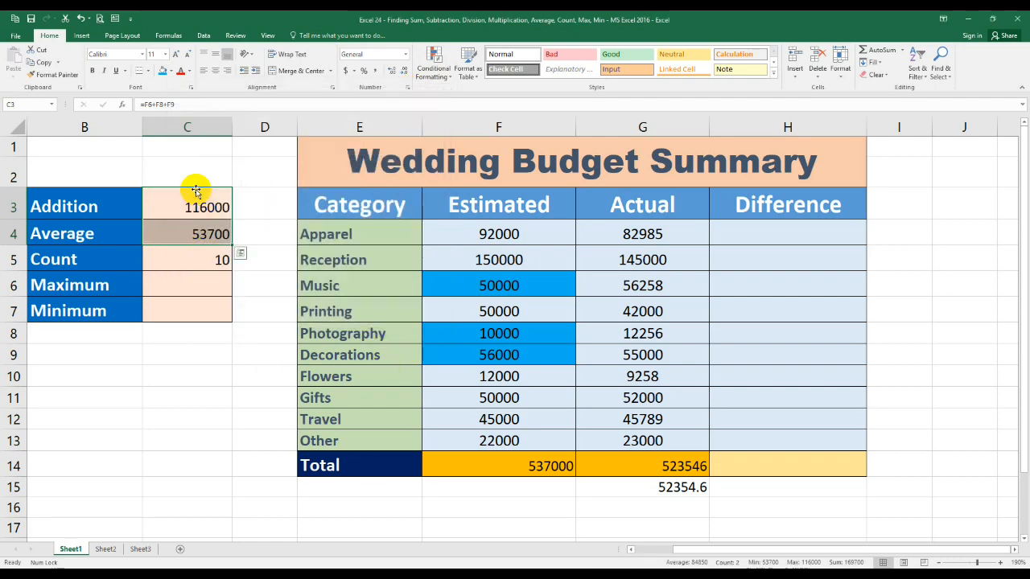
Step: Count the Estimated amounts in F4:F13 with the AutoSum Count Numbers function, placing the result in F15
{"action": "left_click", "coordinate": [185, 286]}
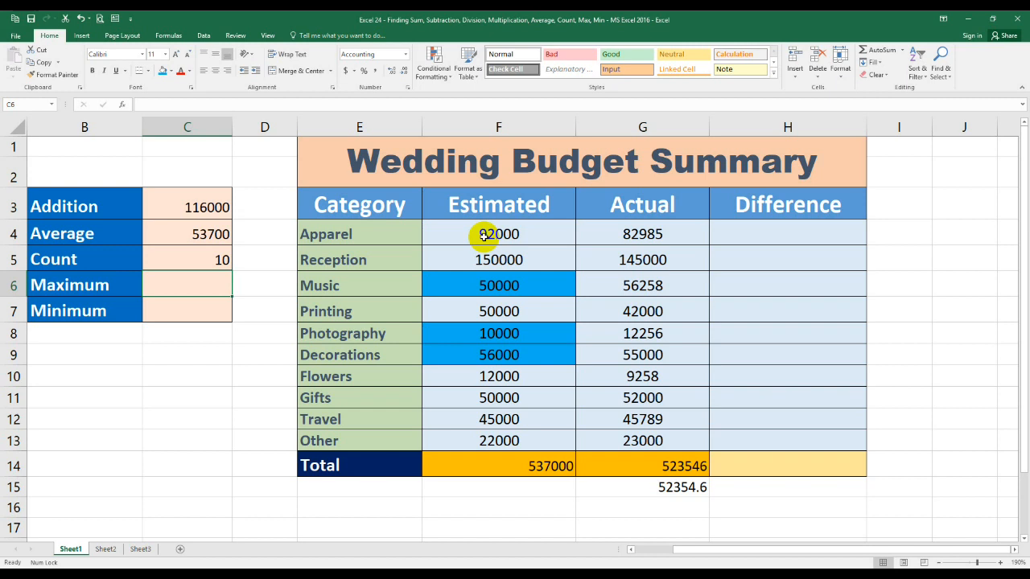
{"action": "left_click_drag", "start_coordinate": [533, 233], "coordinate": [516, 438]}
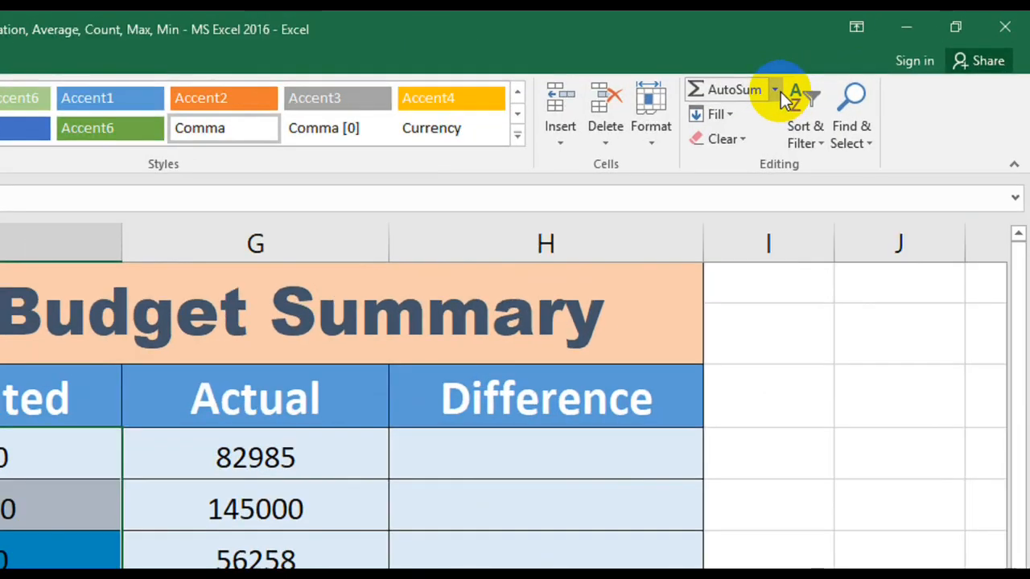
{"action": "left_click", "coordinate": [804, 83]}
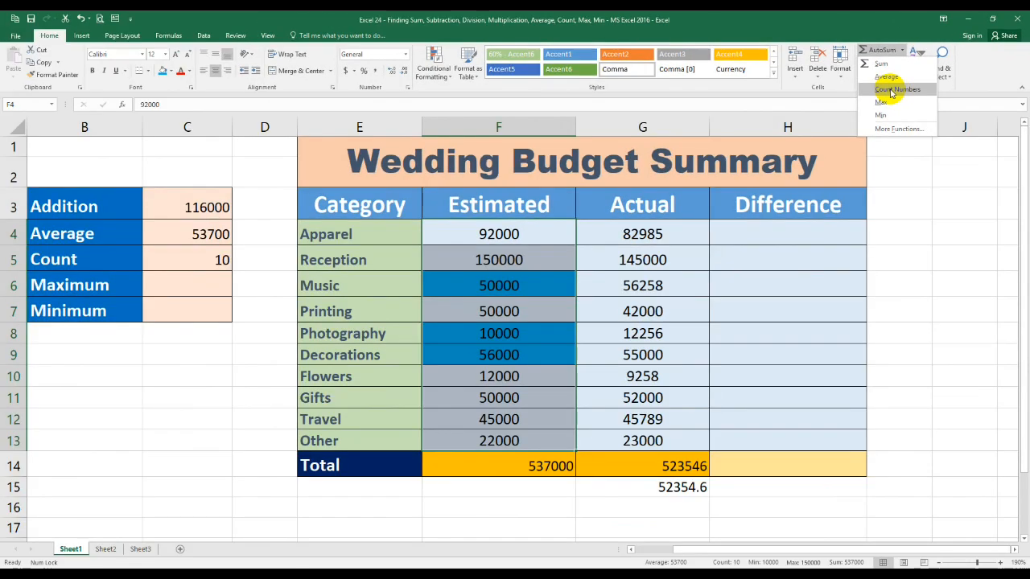
{"action": "left_click", "coordinate": [895, 89]}
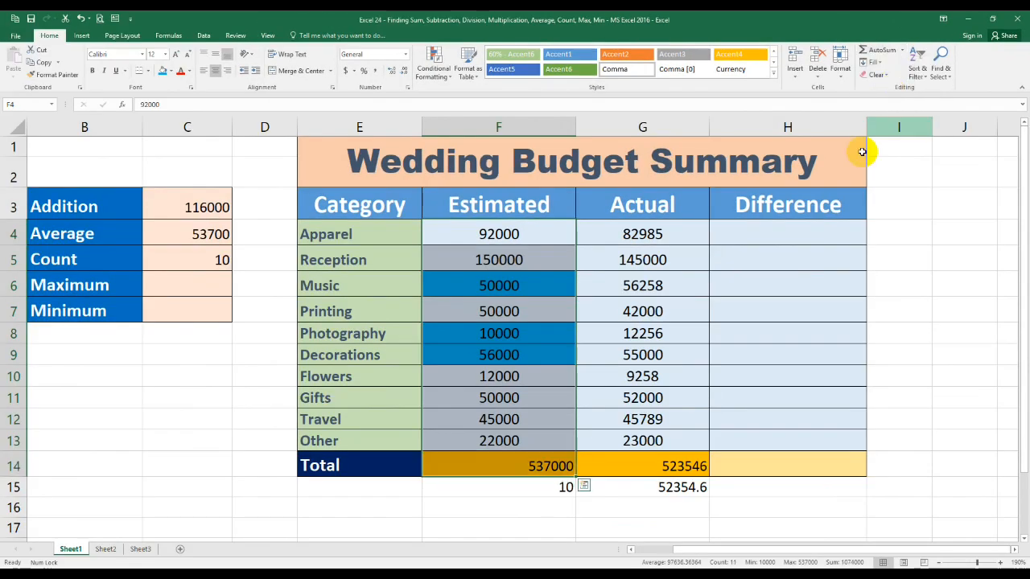
{"action": "left_click", "coordinate": [558, 488]}
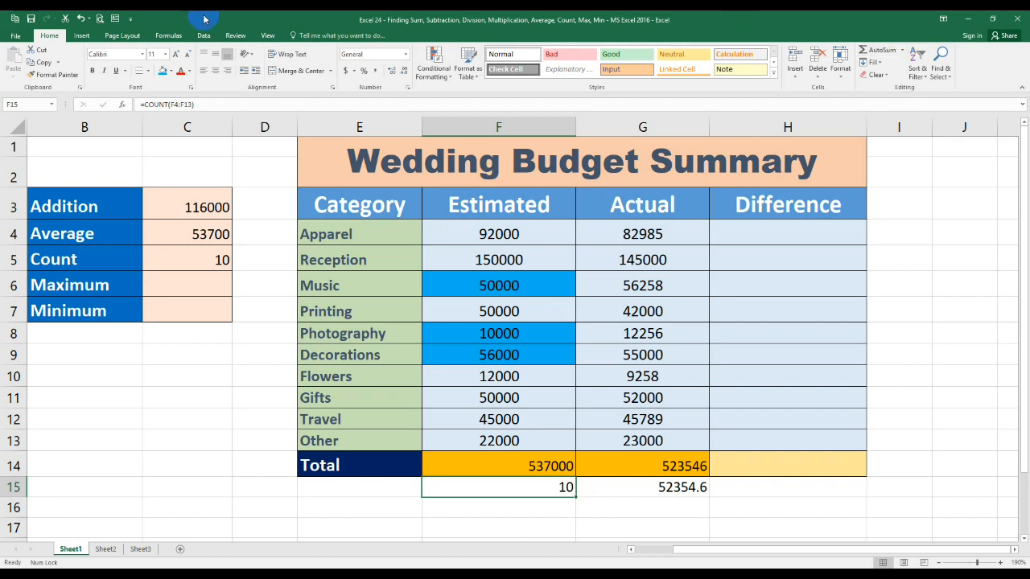
Step: Find the largest Actual amount in the Maximum cell C6 with the formula =MAX(G4:G13)
{"action": "left_click", "coordinate": [190, 281]}
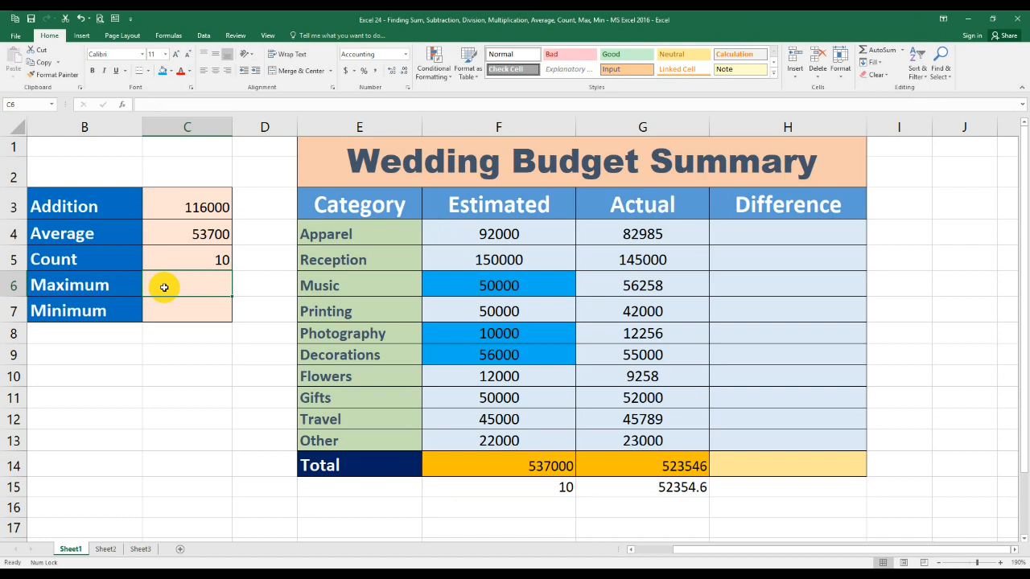
{"action": "type", "text": "="}
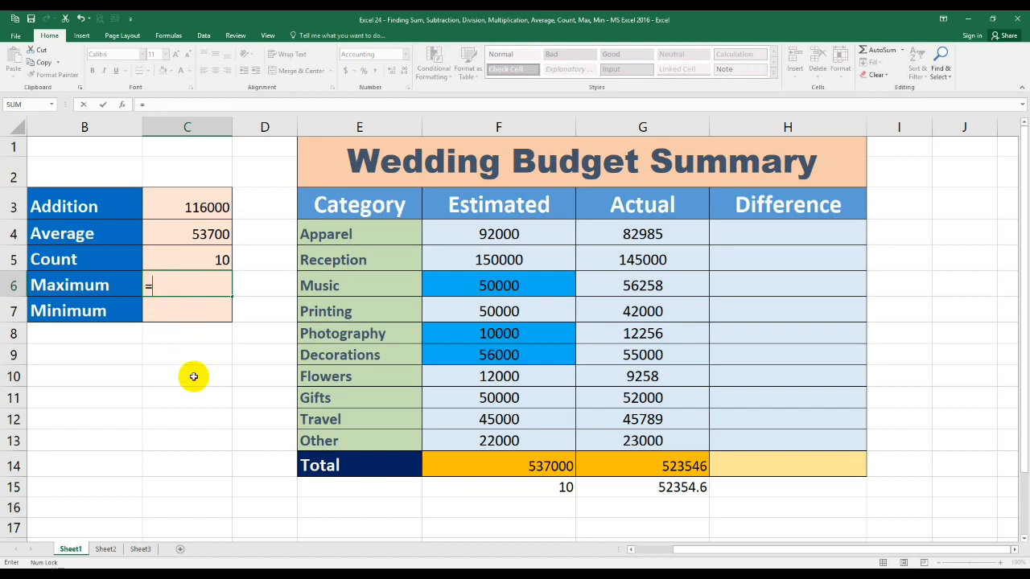
{"action": "type", "text": "ma"}
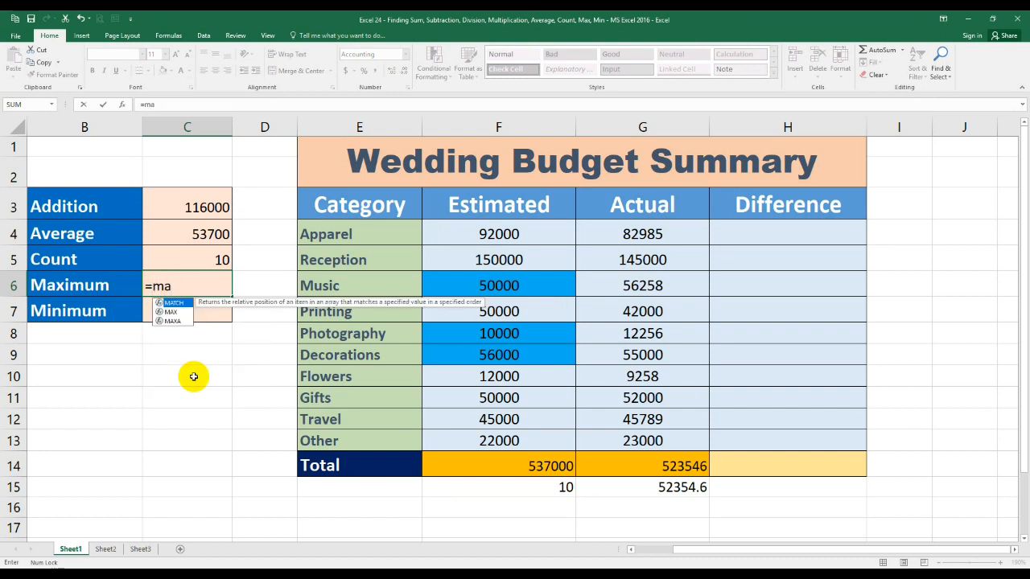
{"action": "type", "text": "x"}
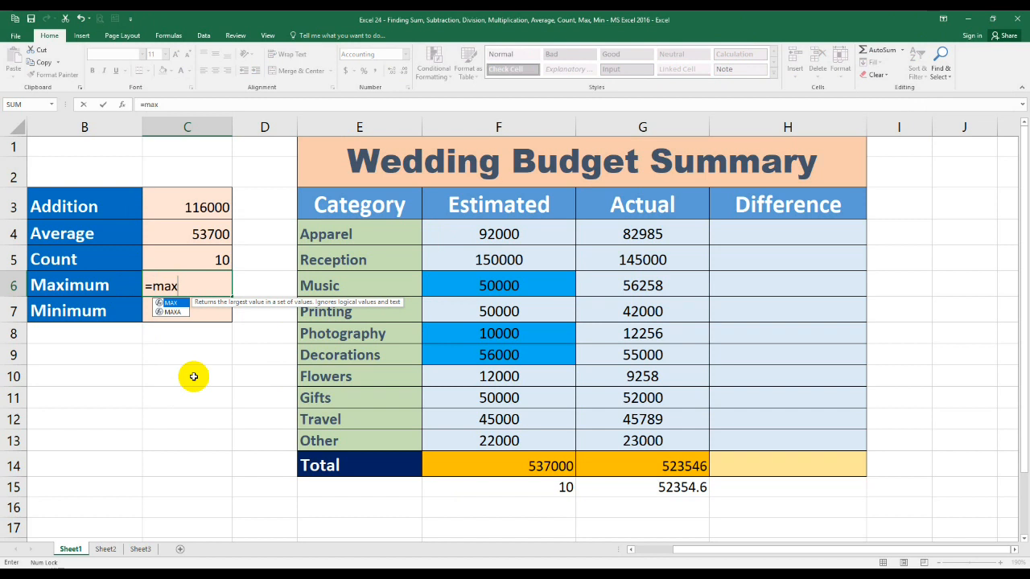
{"action": "key", "text": "Tab"}
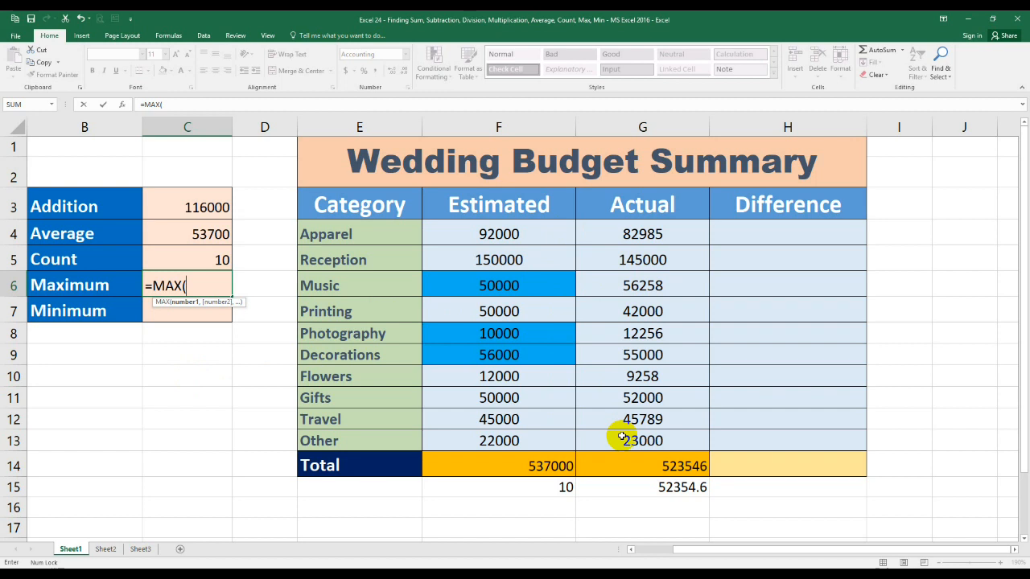
{"action": "left_click_drag", "start_coordinate": [635, 233], "coordinate": [613, 432]}
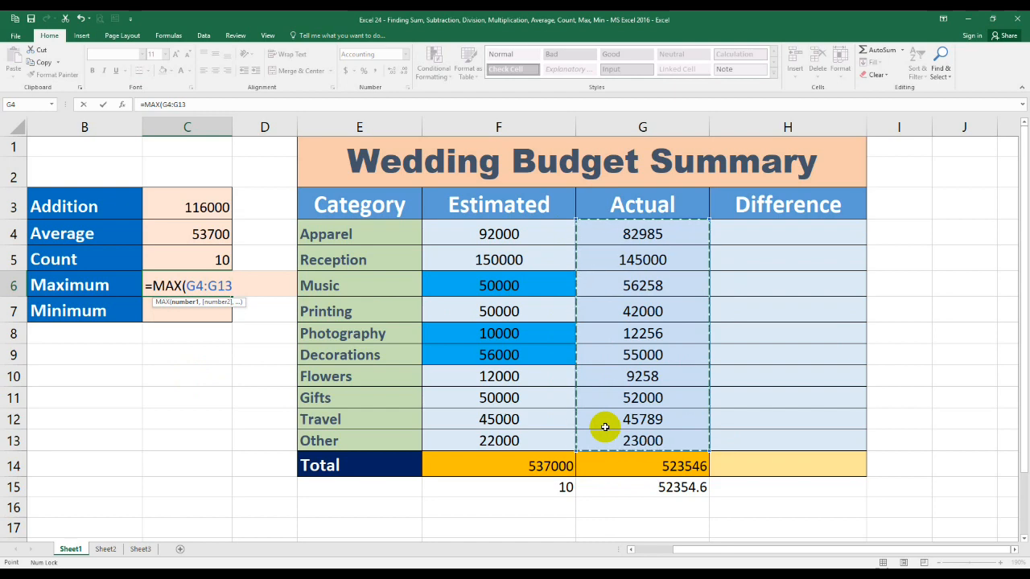
{"action": "type", "text": ")"}
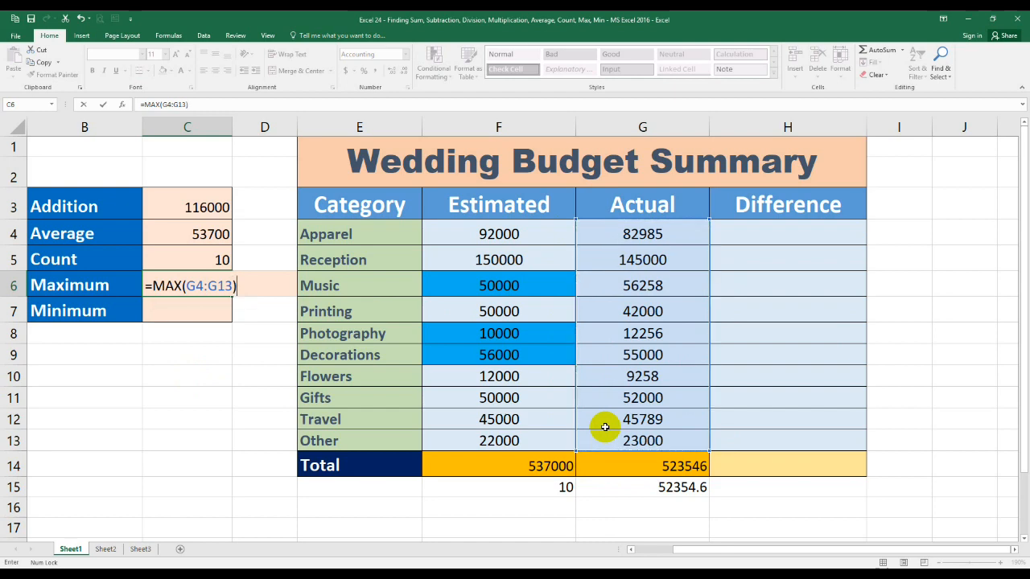
{"action": "key", "text": "Return"}
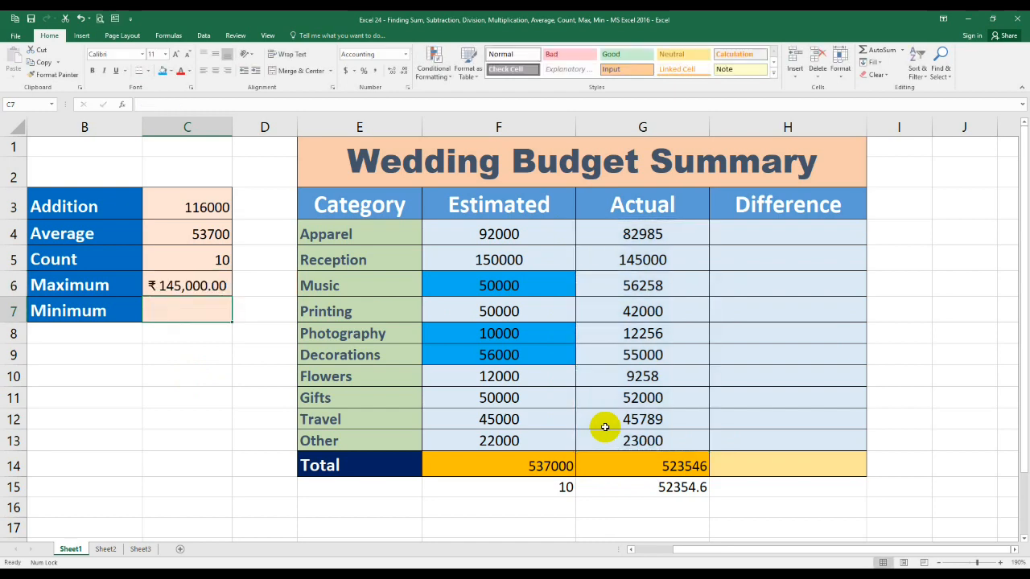
{"action": "left_click", "coordinate": [183, 285]}
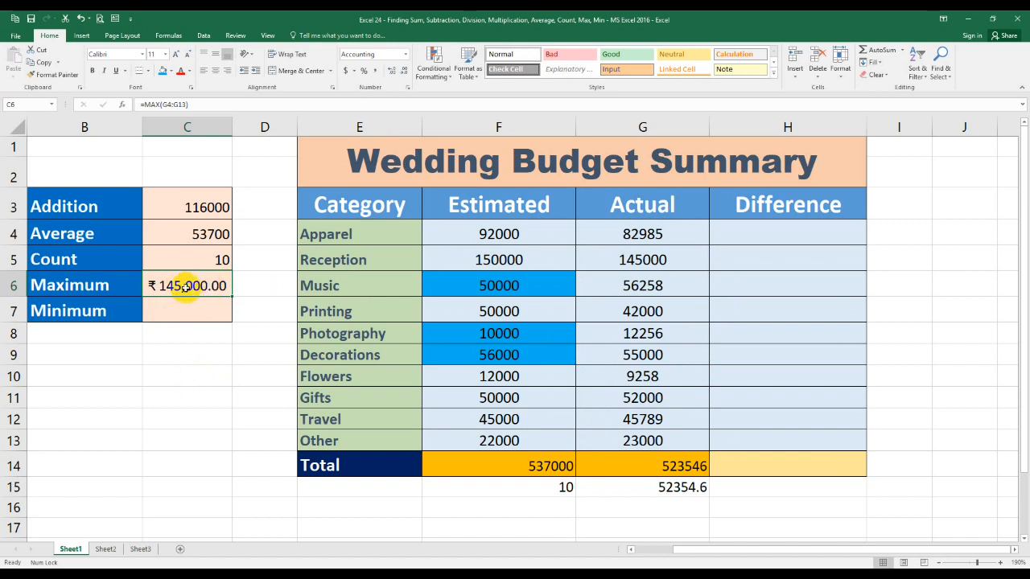
{"action": "left_click", "coordinate": [632, 260]}
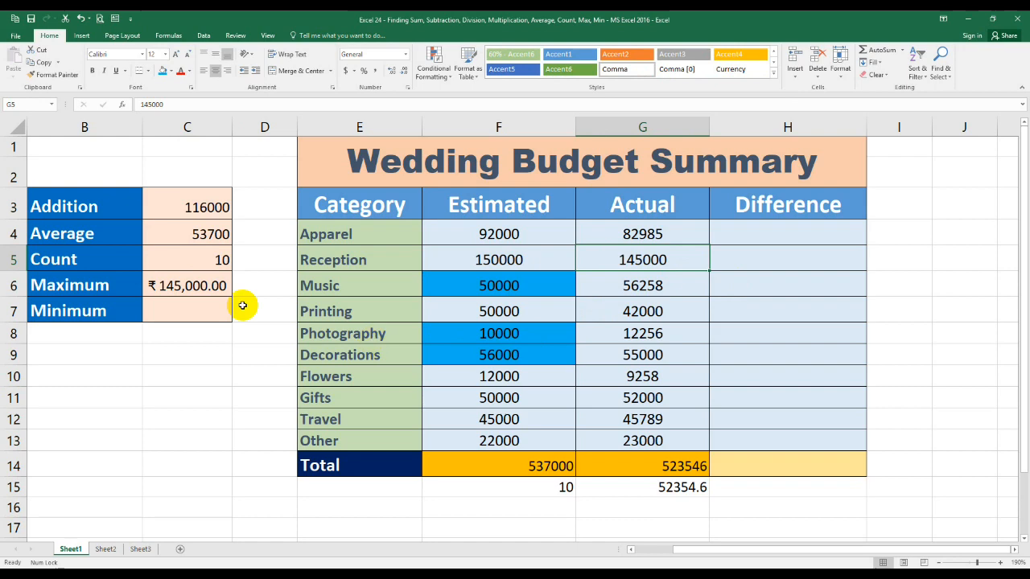
Step: Apply the General number format to the Maximum and Minimum cells C6:C7
{"action": "left_click_drag", "start_coordinate": [189, 287], "coordinate": [184, 304]}
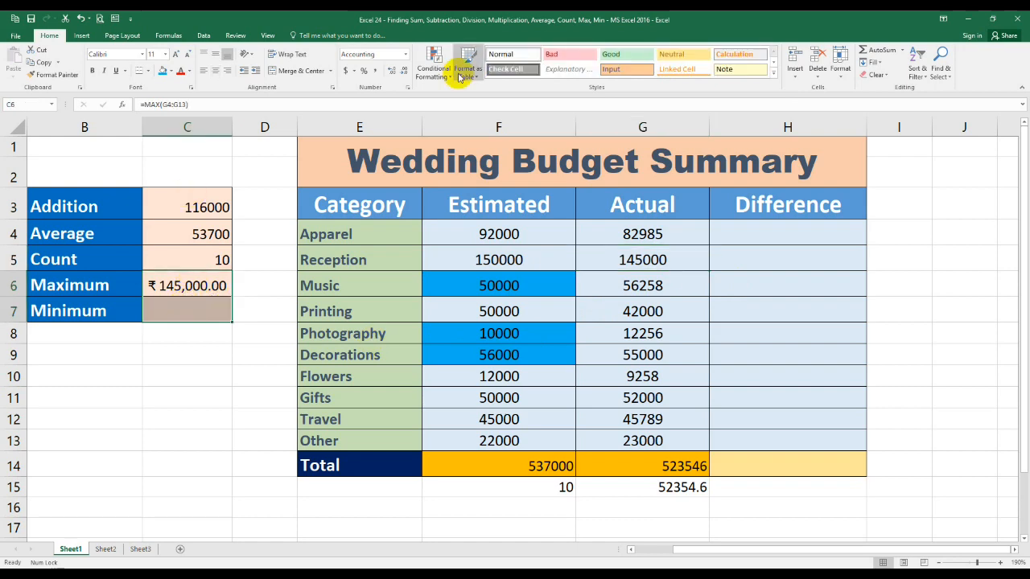
{"action": "left_click", "coordinate": [407, 86]}
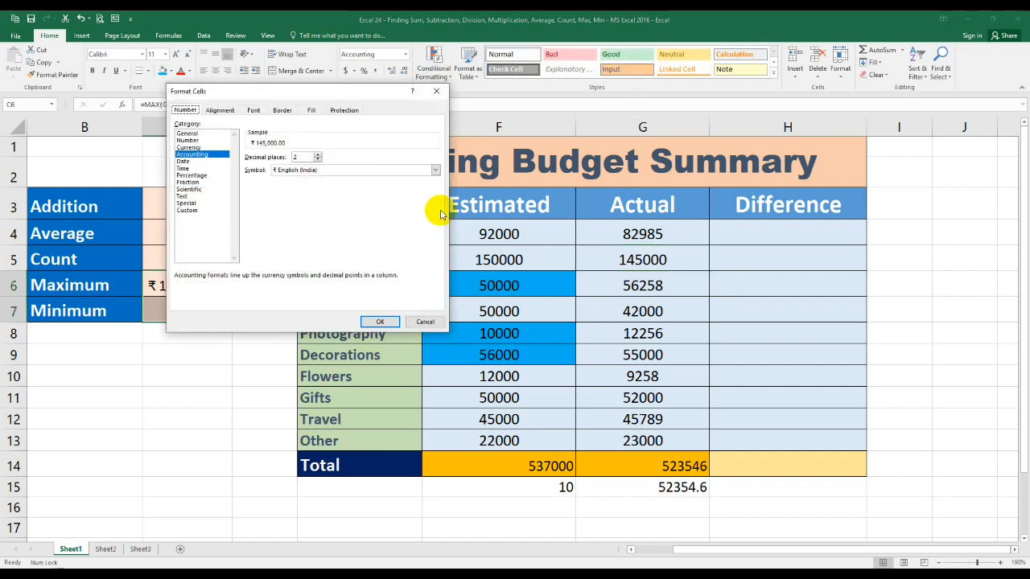
{"action": "left_click", "coordinate": [186, 133]}
{"action": "left_click", "coordinate": [378, 322]}
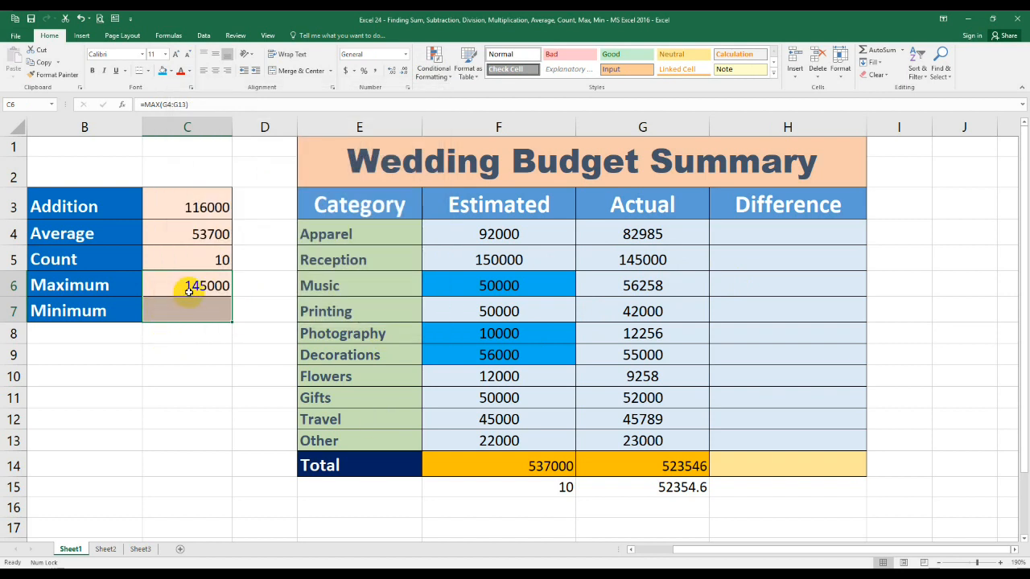
{"action": "left_click", "coordinate": [184, 304]}
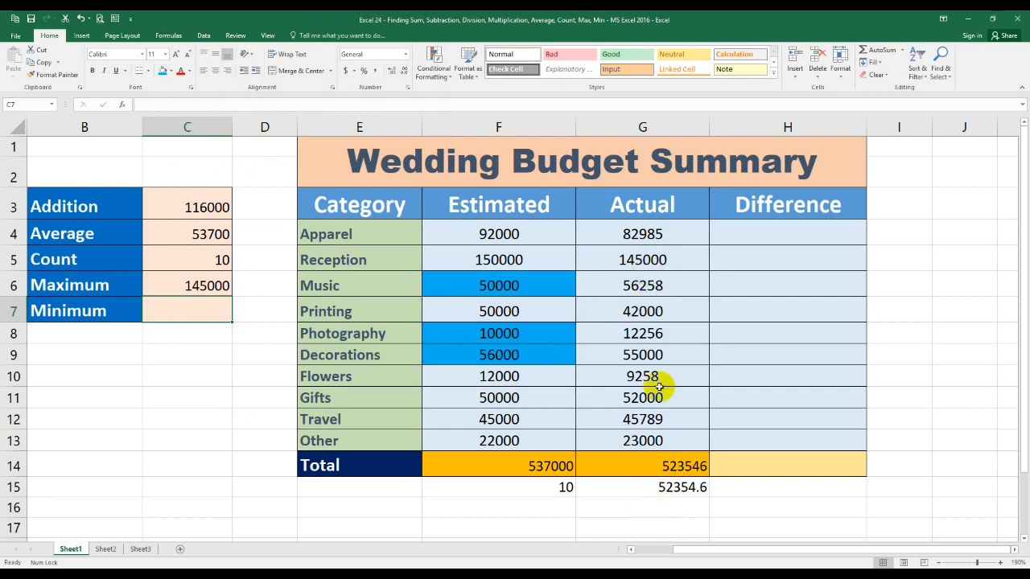
Step: Find the maximum of the Actual amounts in G4:G13 with the AutoSum Max function, placing the result in G16
{"action": "left_click_drag", "start_coordinate": [650, 233], "coordinate": [636, 435]}
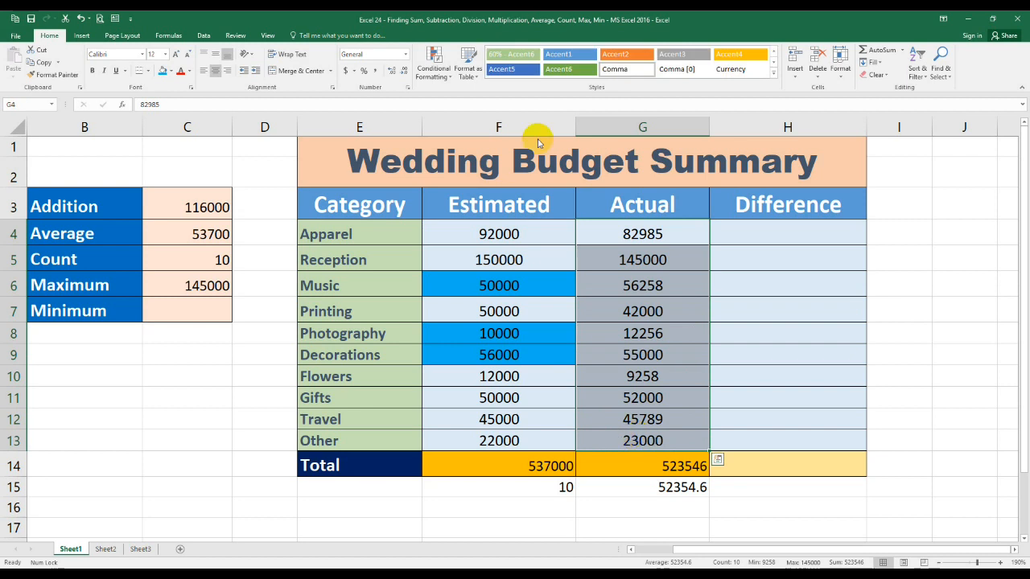
{"action": "left_click", "coordinate": [905, 50]}
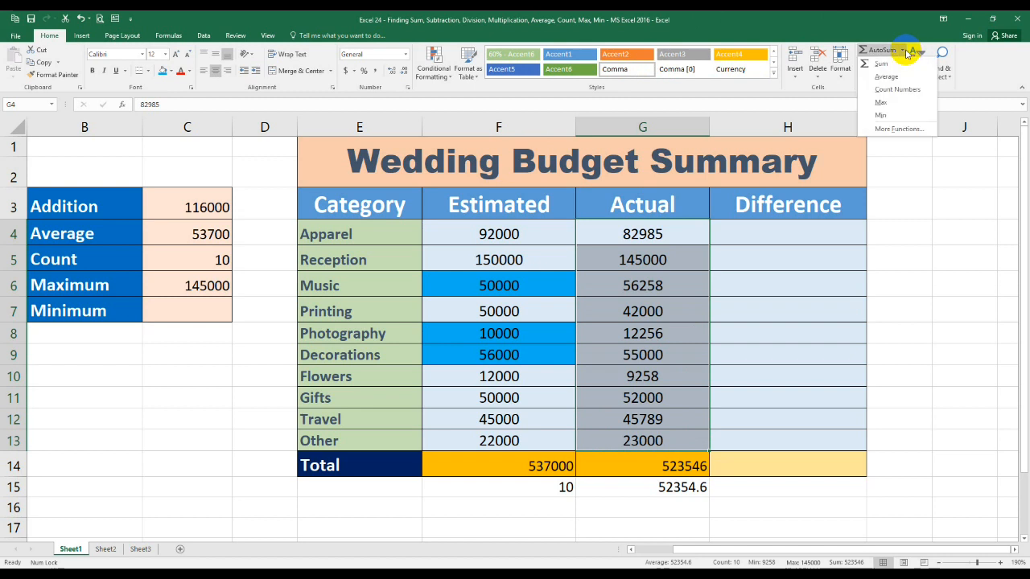
{"action": "left_click", "coordinate": [898, 107]}
{"action": "left_click", "coordinate": [680, 509]}
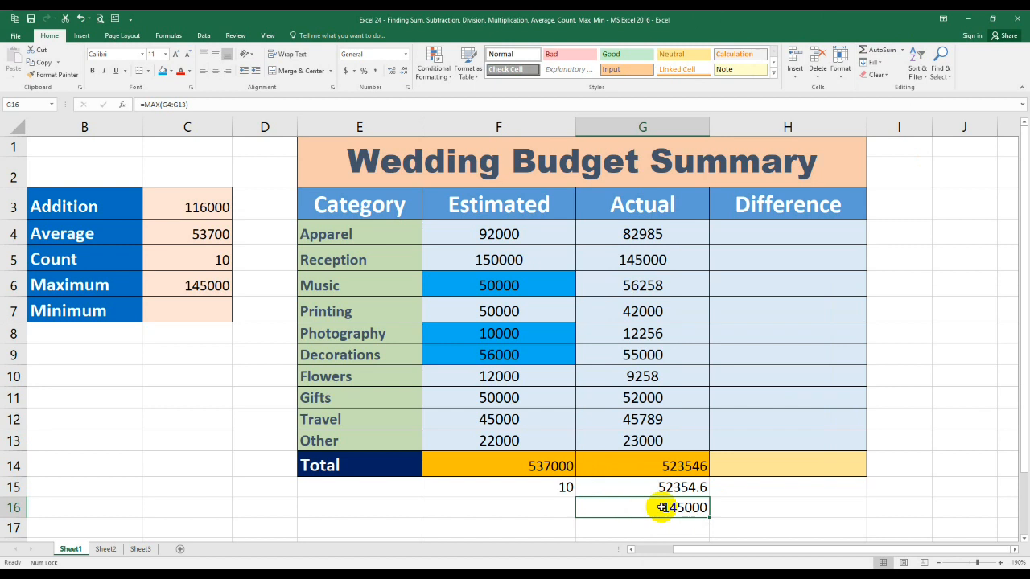
Step: Find the smallest Estimated amount in the Minimum cell C7 with the formula =MIN(F4:F13)
{"action": "left_click", "coordinate": [181, 313]}
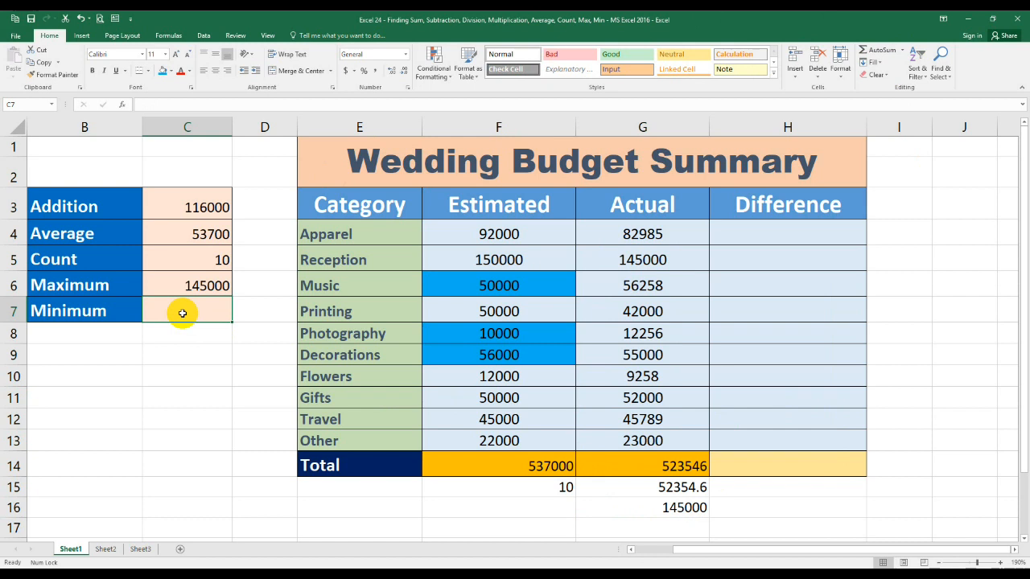
{"action": "type", "text": "="}
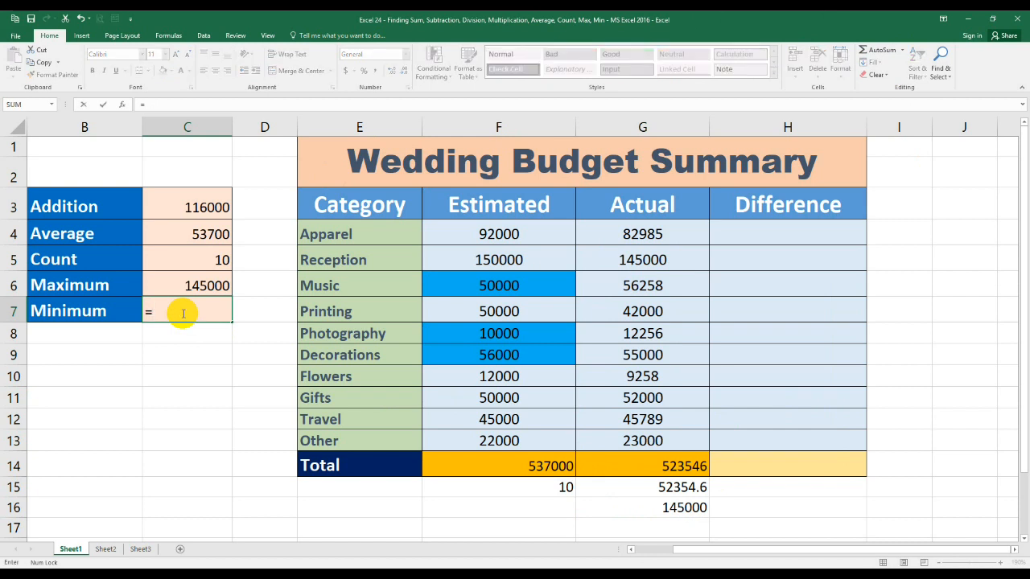
{"action": "type", "text": "min"}
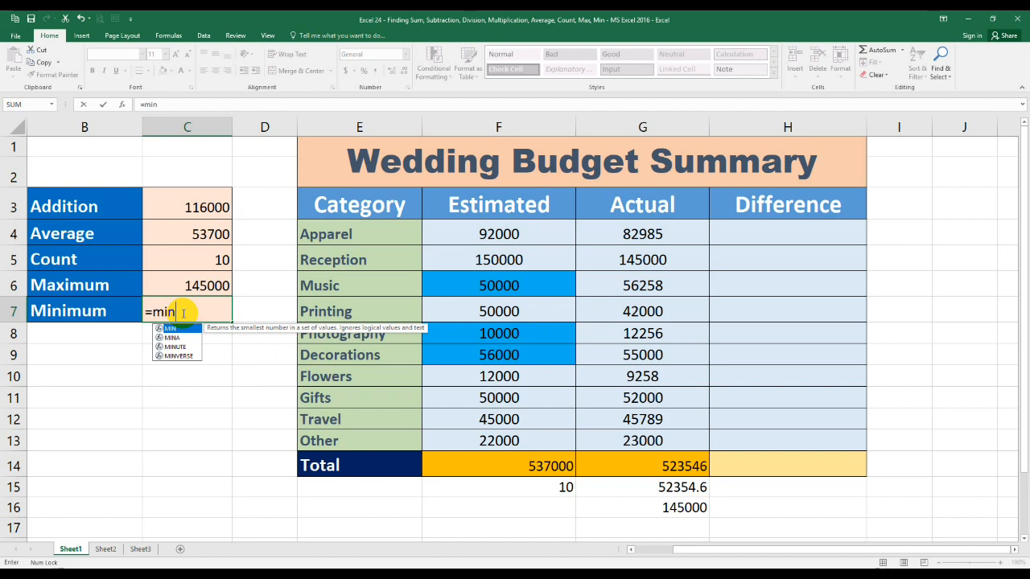
{"action": "key", "text": "Tab"}
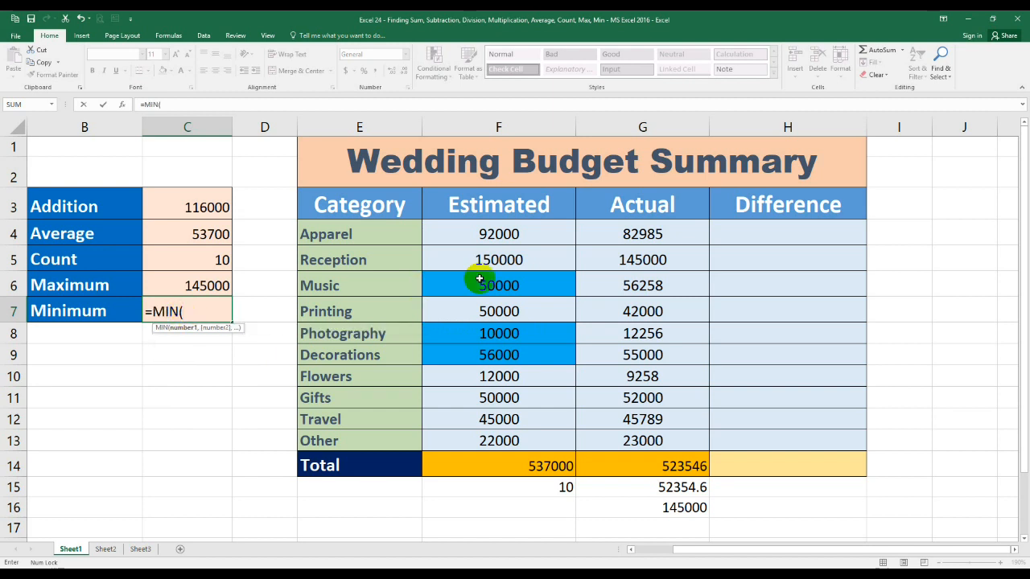
{"action": "left_click_drag", "start_coordinate": [494, 234], "coordinate": [479, 432]}
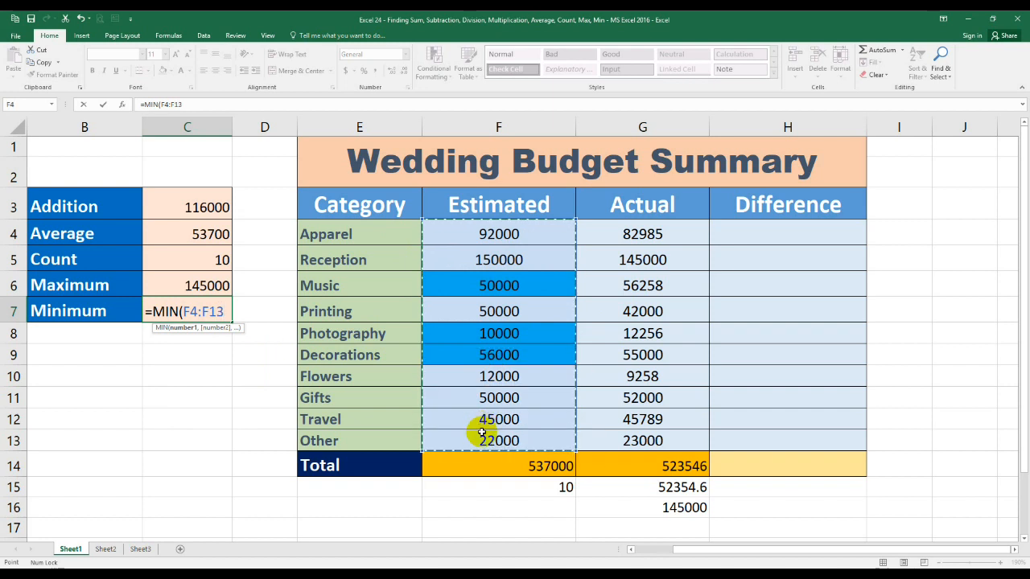
{"action": "key", "text": "Return"}
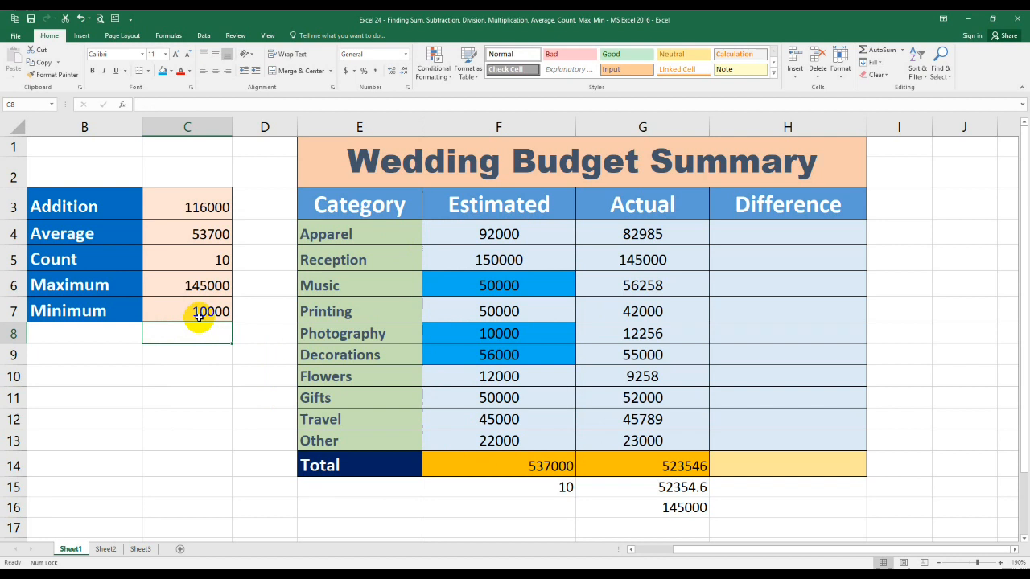
{"action": "left_click", "coordinate": [225, 313]}
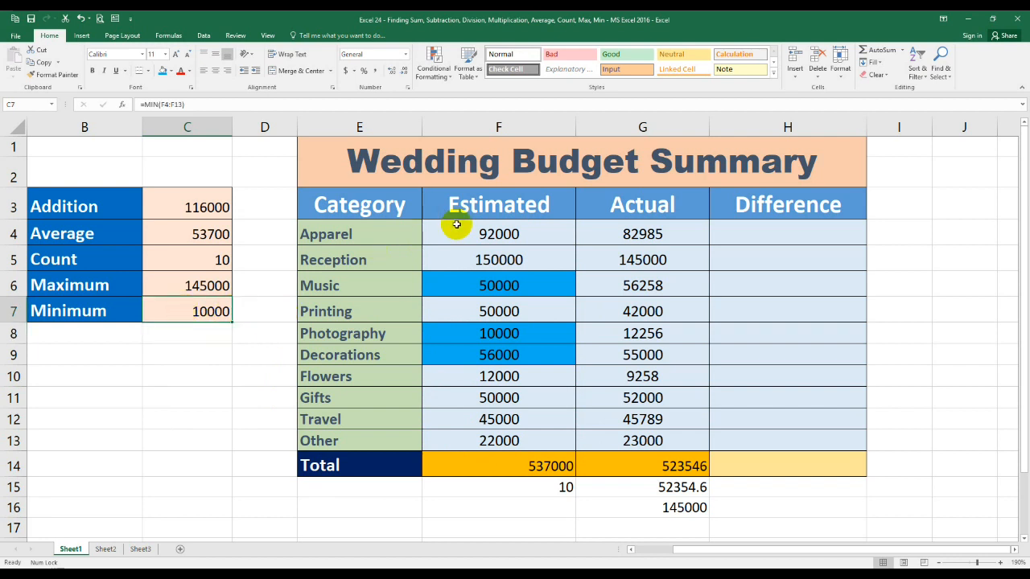
Step: Find the minimum of the Estimated amounts in F4:F13 with the AutoSum Min function, placing the result in F16
{"action": "left_click_drag", "start_coordinate": [475, 228], "coordinate": [465, 435]}
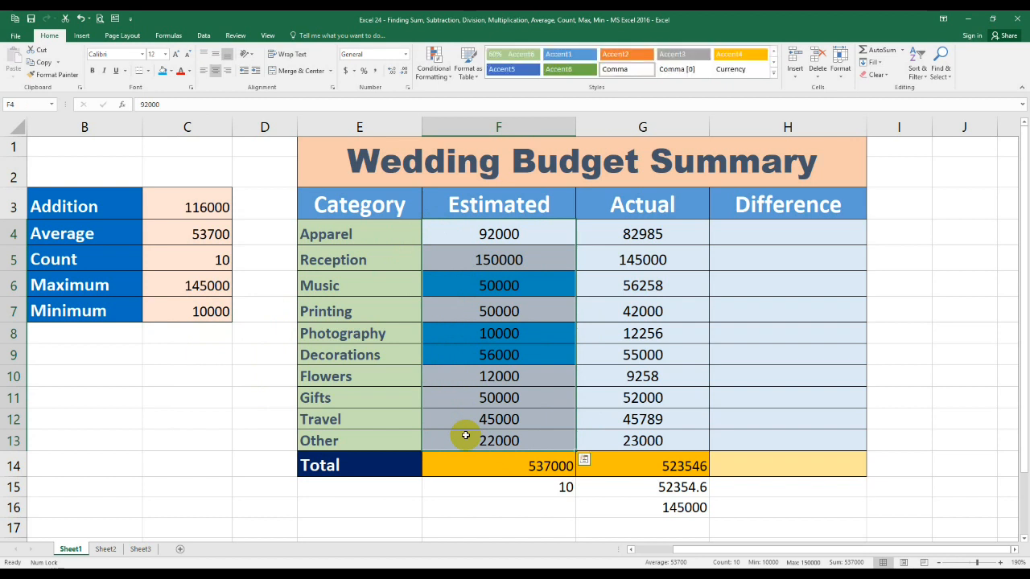
{"action": "left_click", "coordinate": [904, 50]}
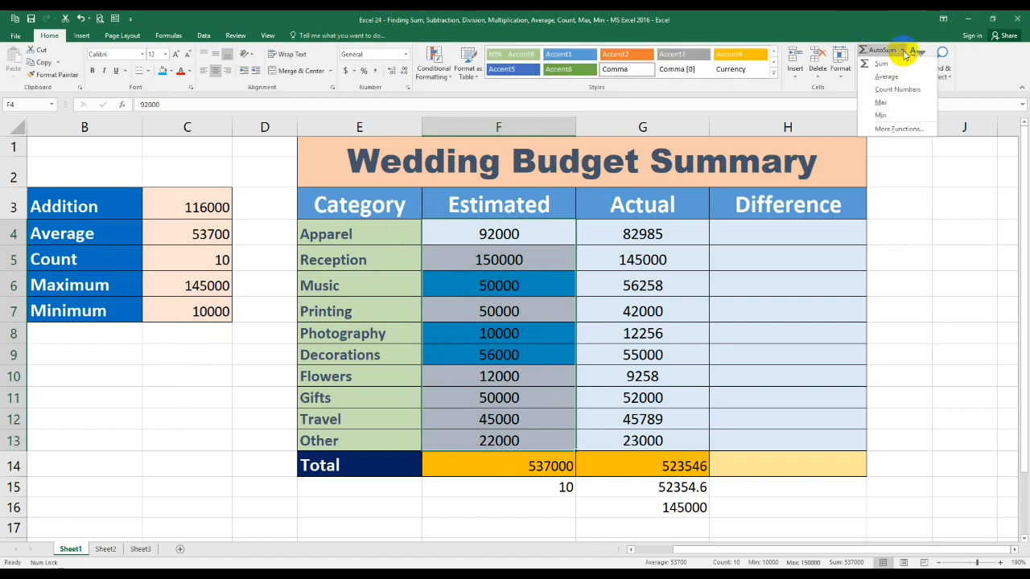
{"action": "left_click", "coordinate": [883, 116]}
{"action": "left_click", "coordinate": [550, 508]}
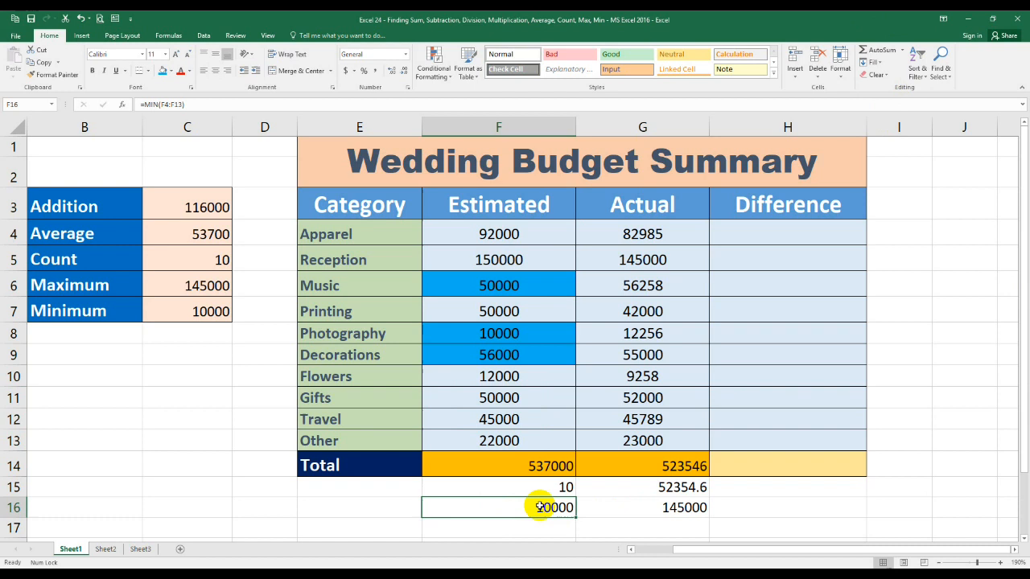
{"action": "left_click", "coordinate": [203, 311]}
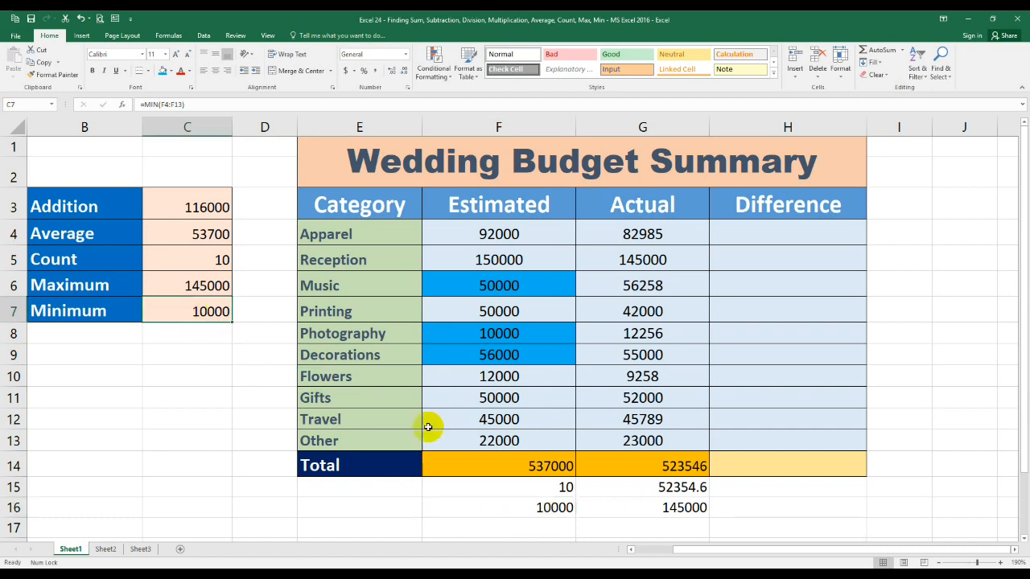
{"action": "left_click", "coordinate": [527, 503]}
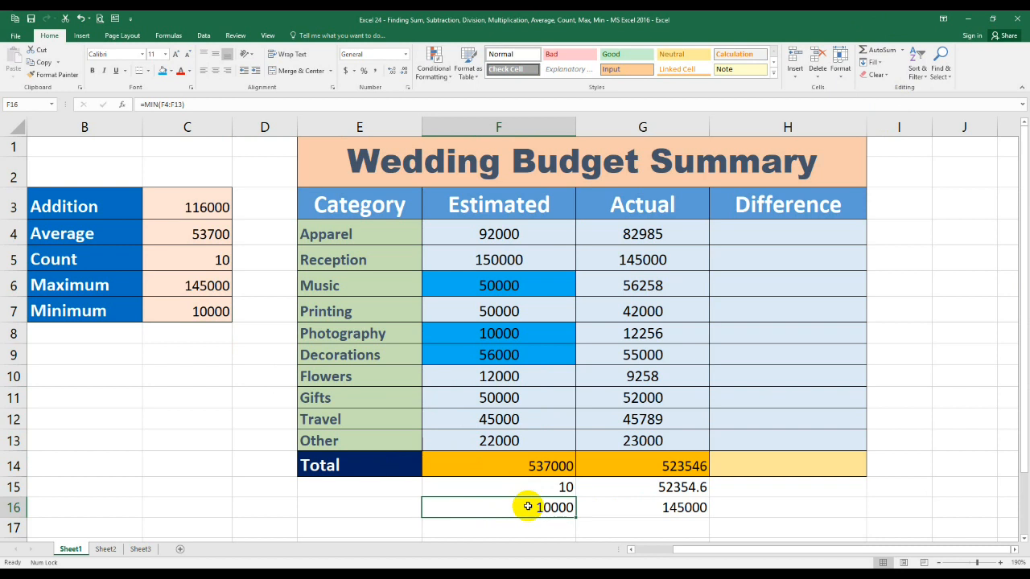
Step: Calculate the Apparel difference in H4 as Actual minus Estimated with the formula =G4-F4
{"action": "left_click", "coordinate": [753, 235]}
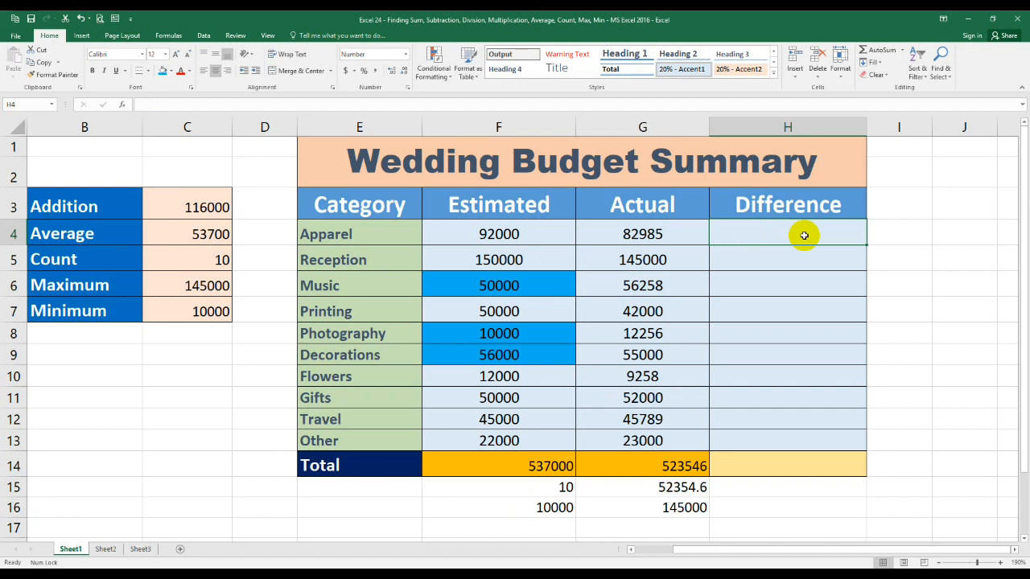
{"action": "left_click", "coordinate": [482, 234]}
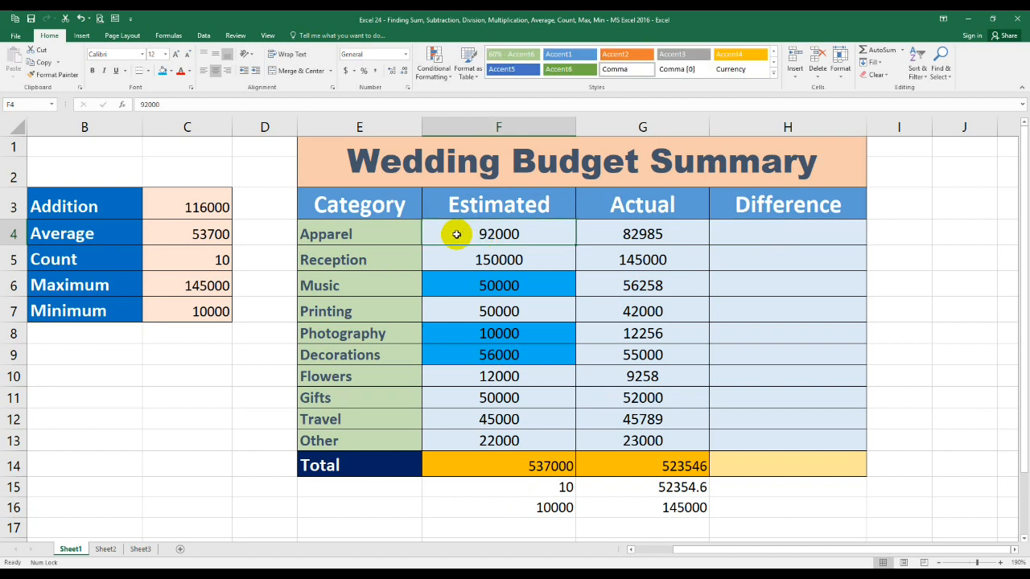
{"action": "left_click", "coordinate": [653, 234]}
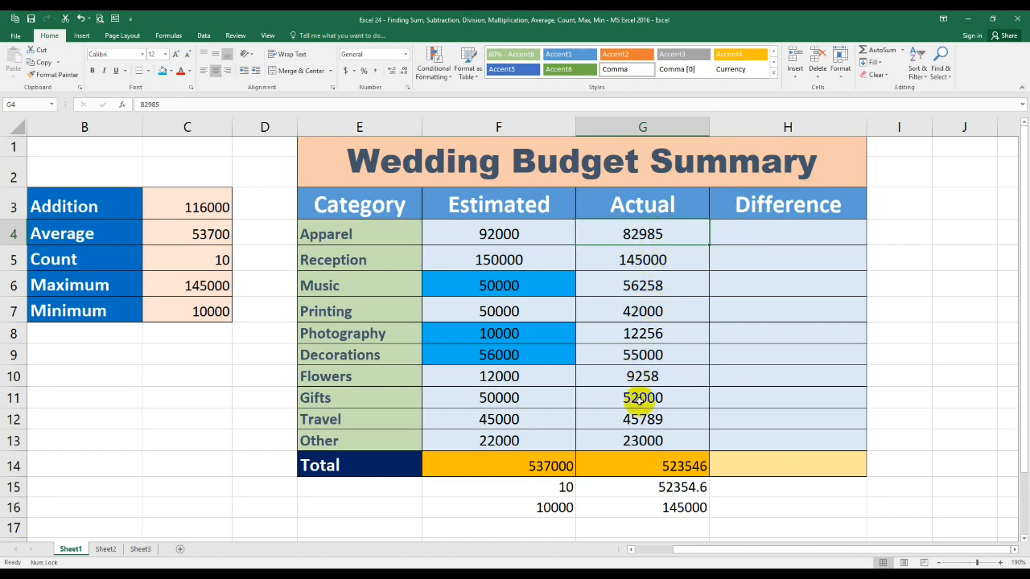
{"action": "left_click", "coordinate": [505, 233]}
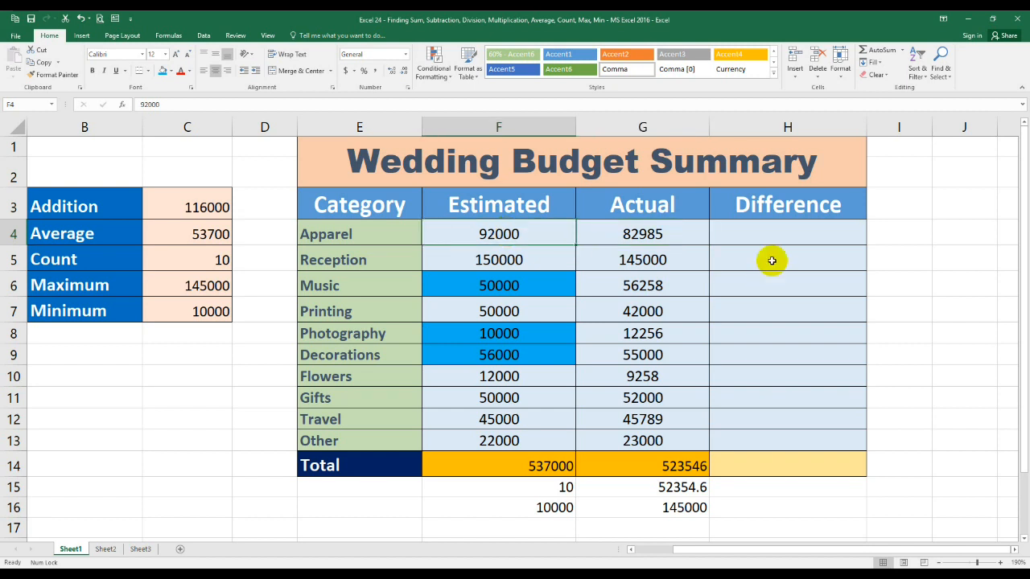
{"action": "left_click", "coordinate": [774, 234]}
{"action": "type", "text": "="}
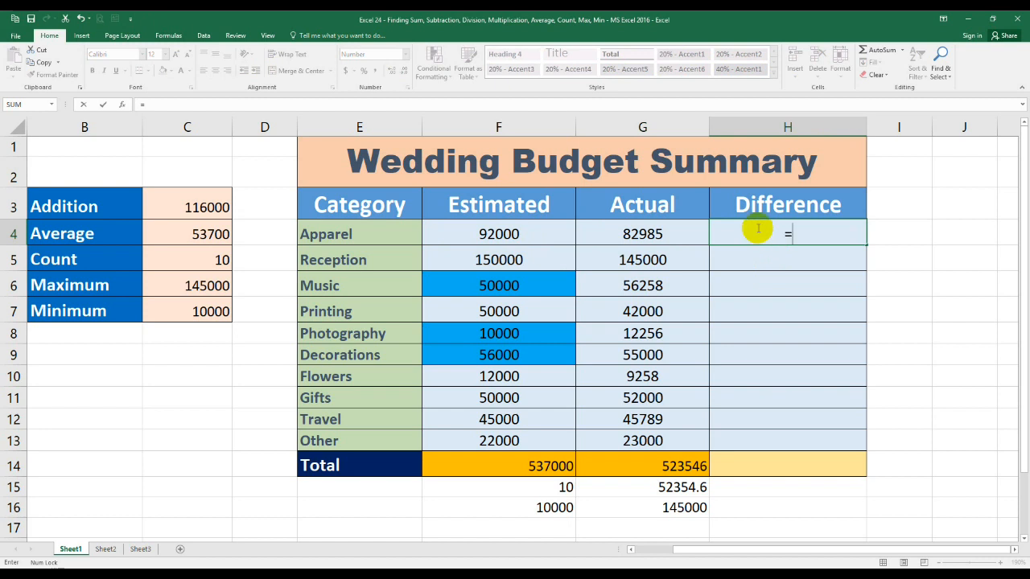
{"action": "left_click", "coordinate": [642, 233]}
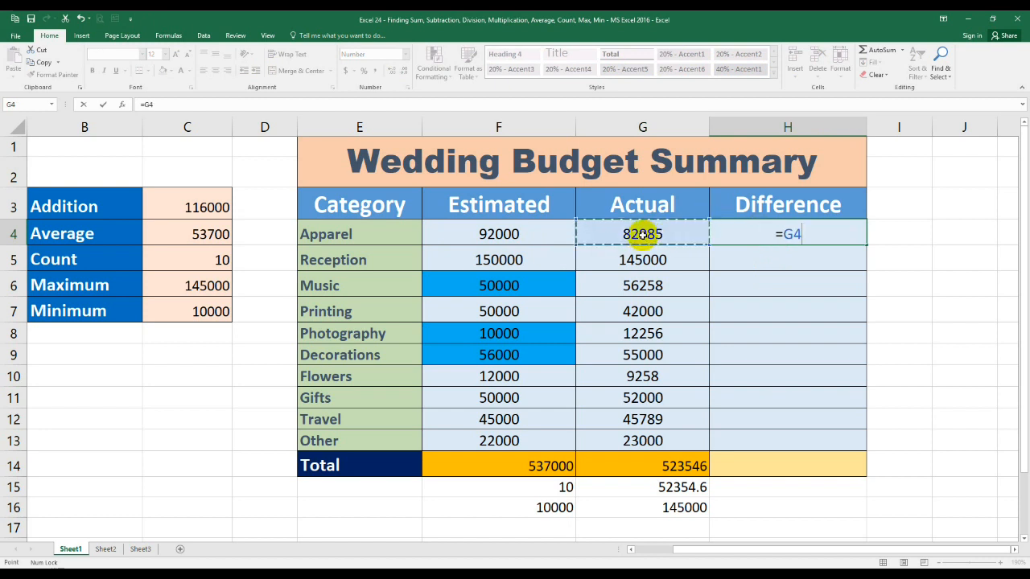
{"action": "type", "text": "-"}
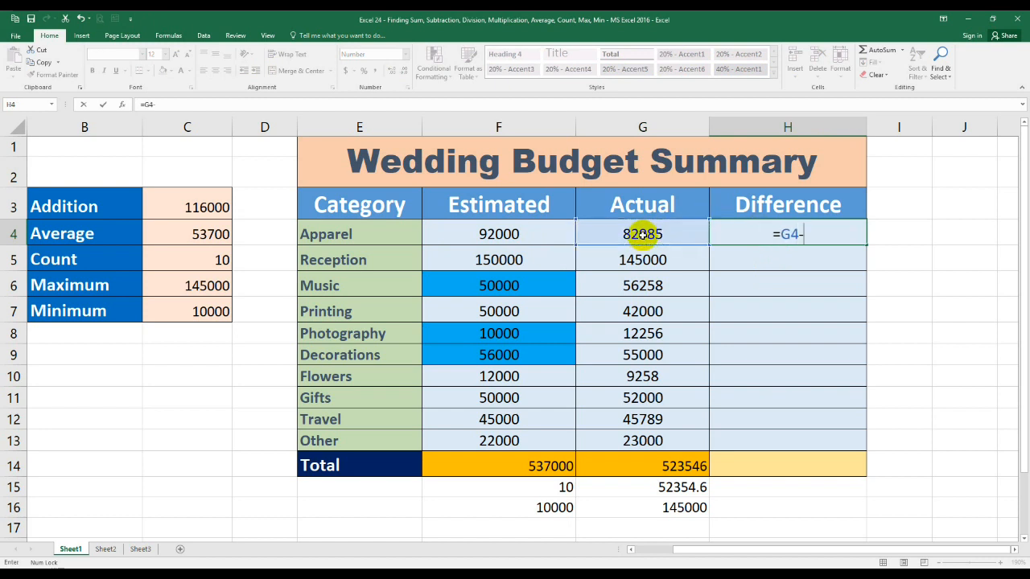
{"action": "left_click", "coordinate": [535, 231]}
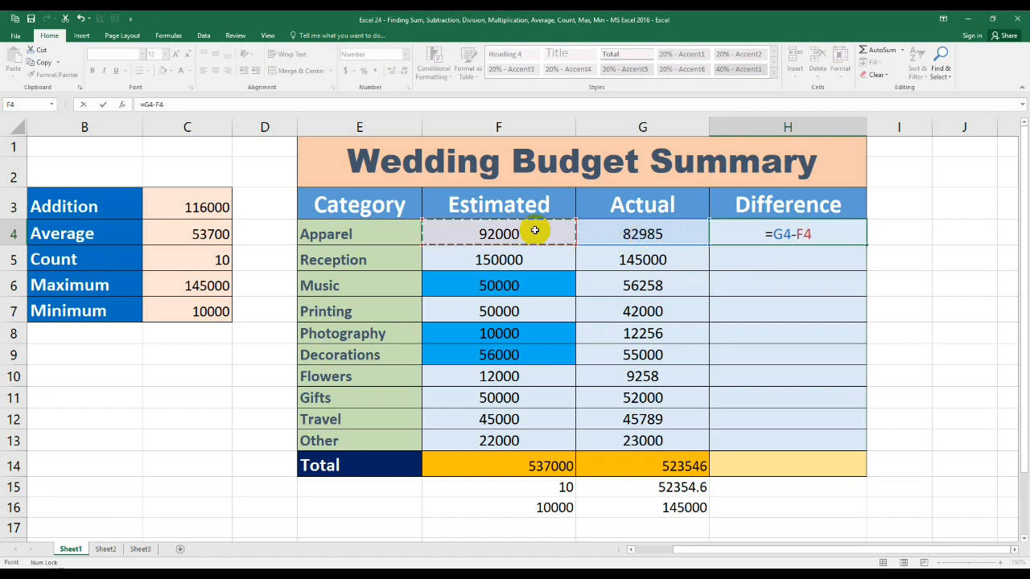
{"action": "key", "text": "Return"}
Step: Replace the Apparel difference formula in H4 with Estimated minus Actual, =F4-G4
{"action": "left_click", "coordinate": [837, 232]}
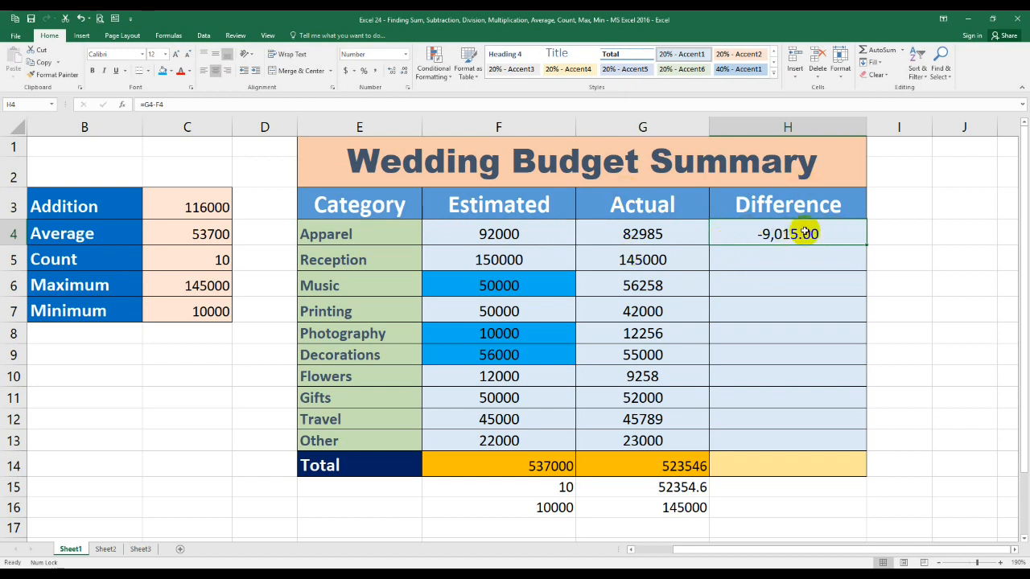
{"action": "double_click", "coordinate": [805, 231]}
{"action": "left_click_drag", "start_coordinate": [817, 233], "coordinate": [773, 232]}
{"action": "left_click", "coordinate": [486, 232]}
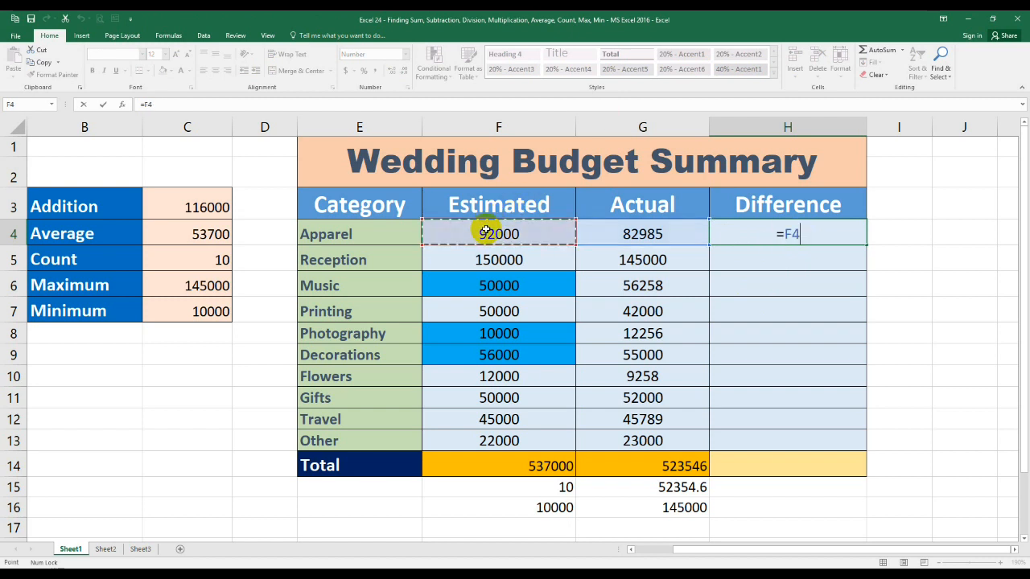
{"action": "type", "text": "-"}
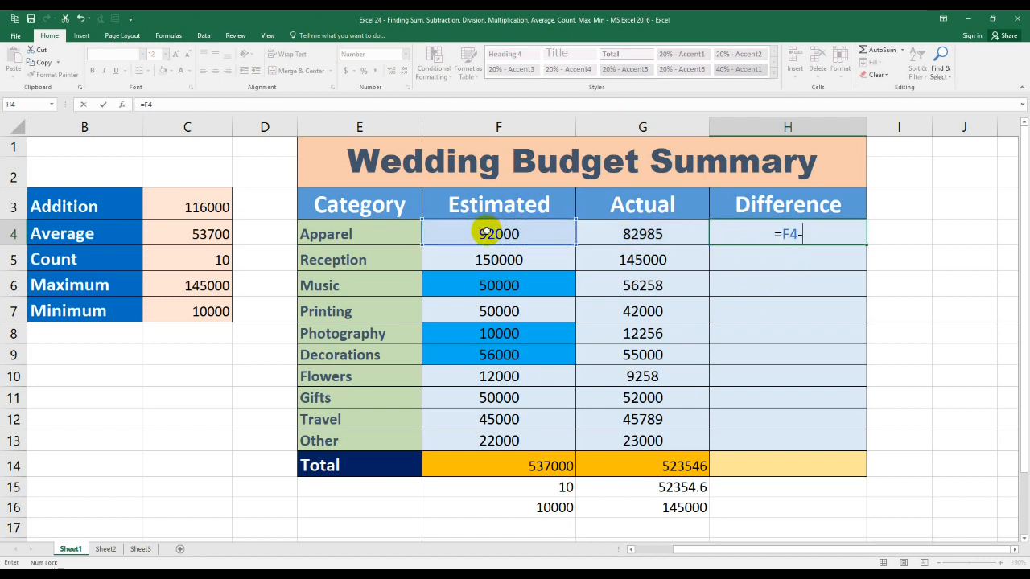
{"action": "left_click", "coordinate": [631, 235]}
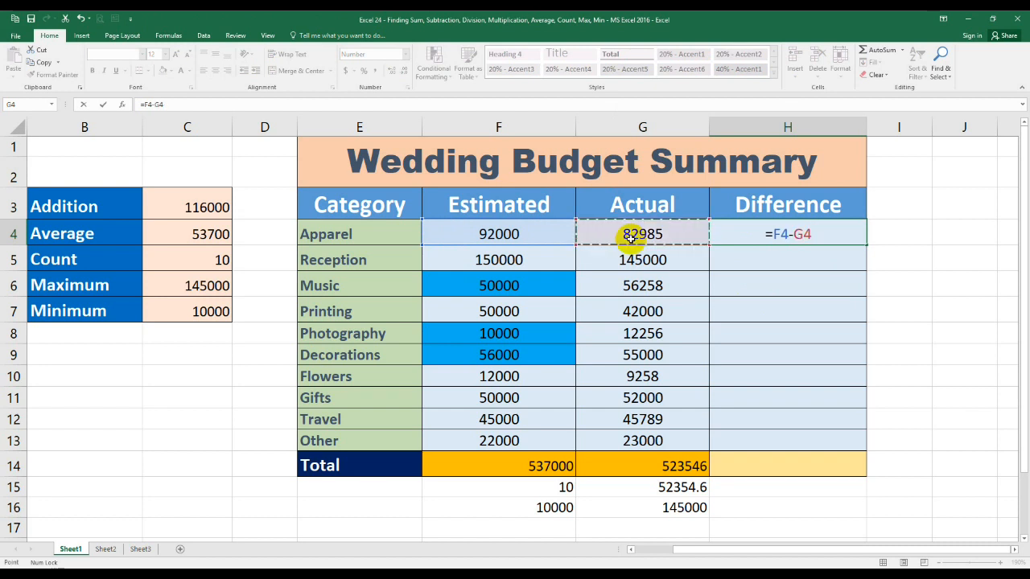
{"action": "key", "text": "Return"}
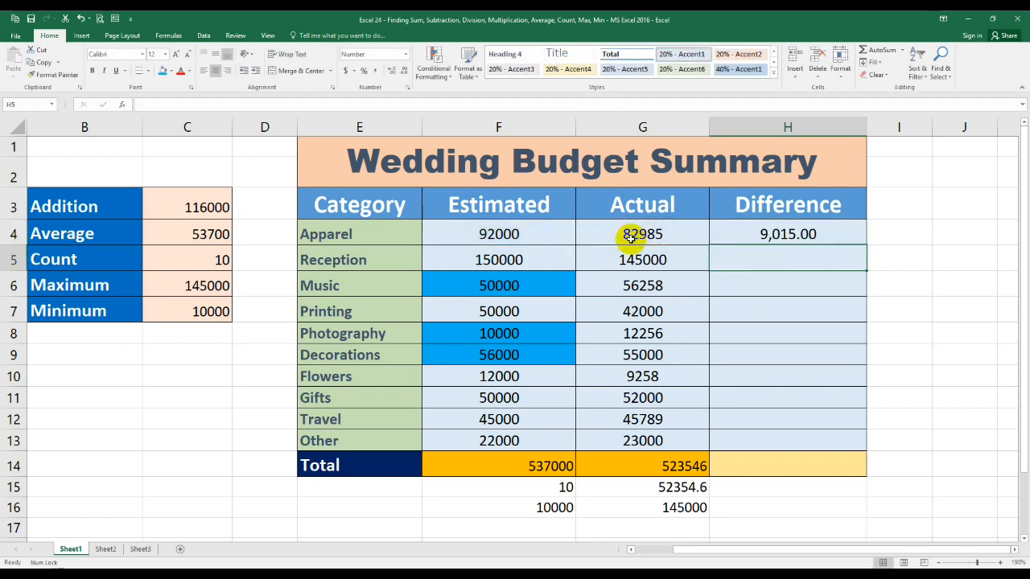
Step: Fill the Apparel difference formula from H4 down through the Other row in H13
{"action": "left_click", "coordinate": [492, 232]}
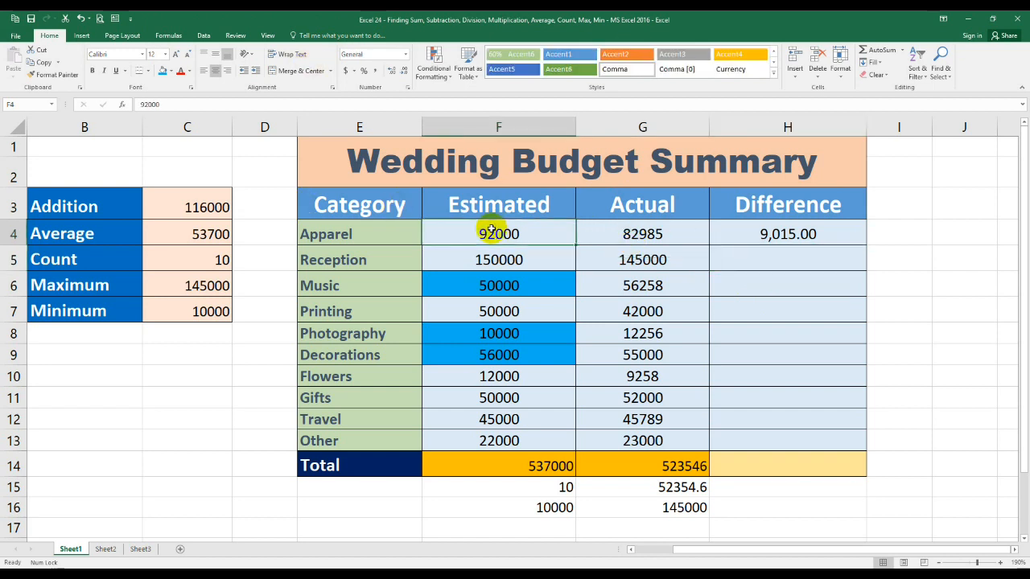
{"action": "left_click", "coordinate": [639, 234]}
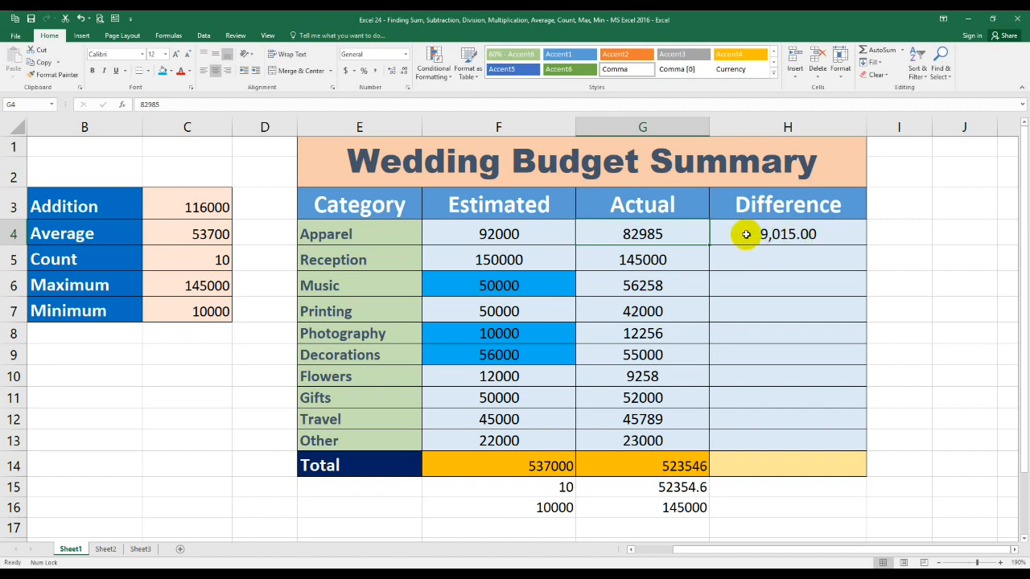
{"action": "left_click", "coordinate": [805, 234]}
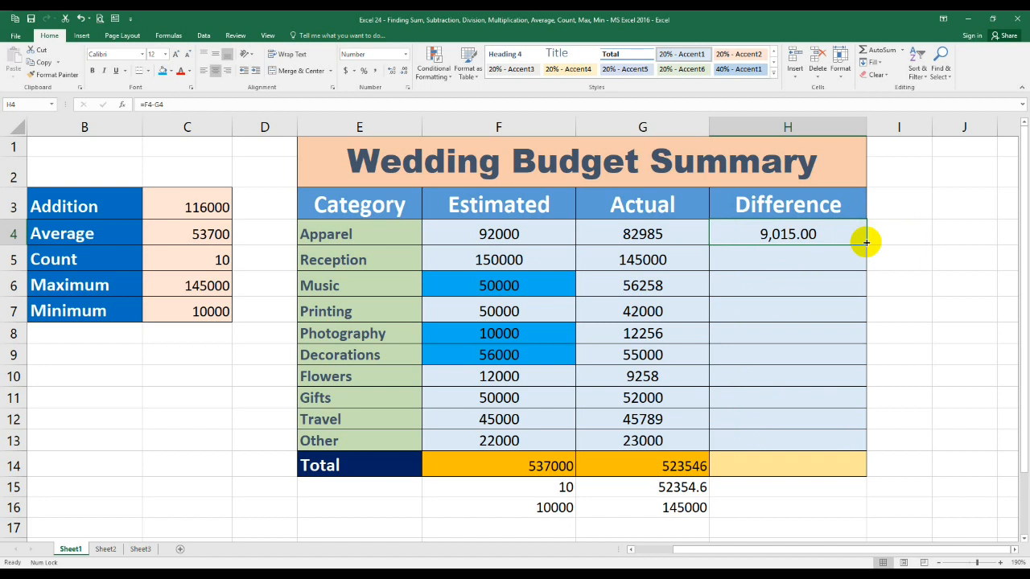
{"action": "left_click_drag", "start_coordinate": [866, 242], "coordinate": [846, 443]}
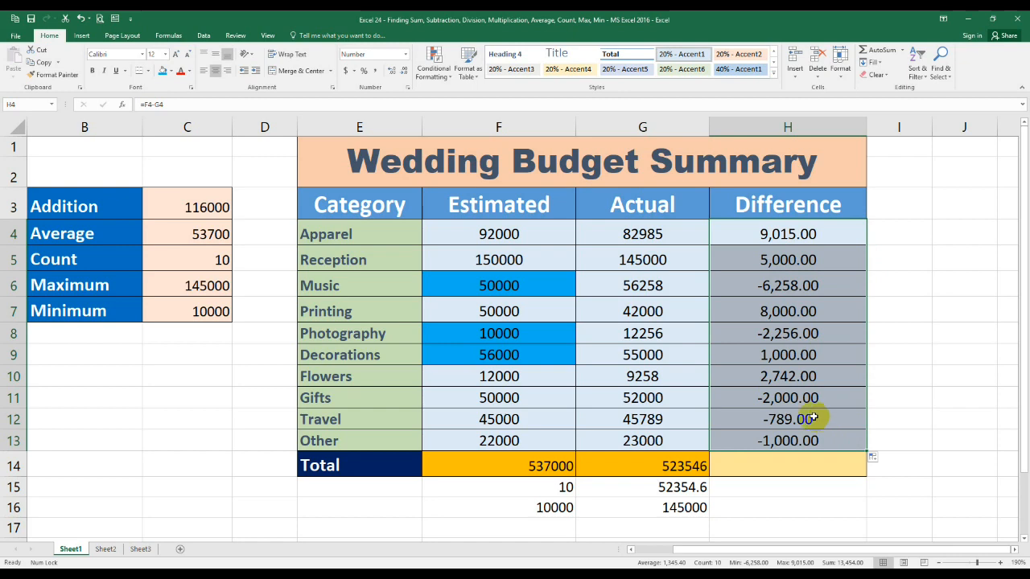
Step: Clear the differences in H4:H13, undo that deletion, and clear only the copied formulas in H5:H13
{"action": "key", "text": "Delete"}
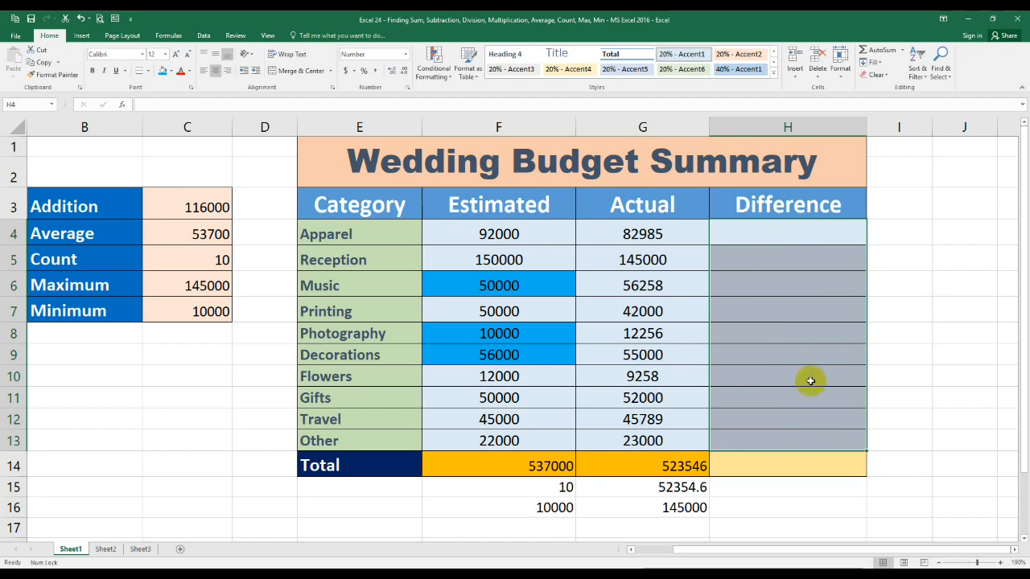
{"action": "key", "text": "ctrl+z"}
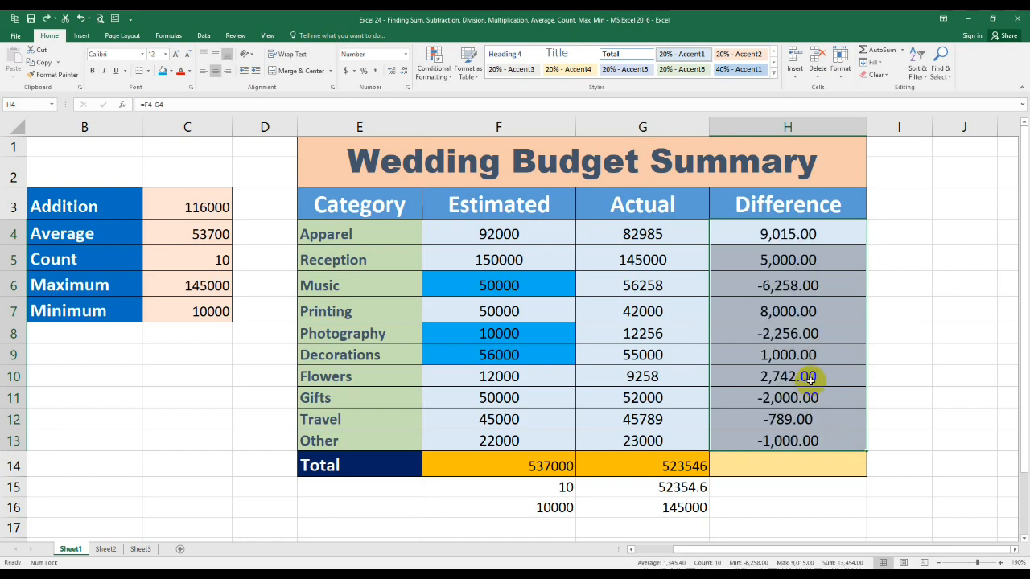
{"action": "left_click_drag", "start_coordinate": [793, 260], "coordinate": [775, 440]}
{"action": "key", "text": "Delete"}
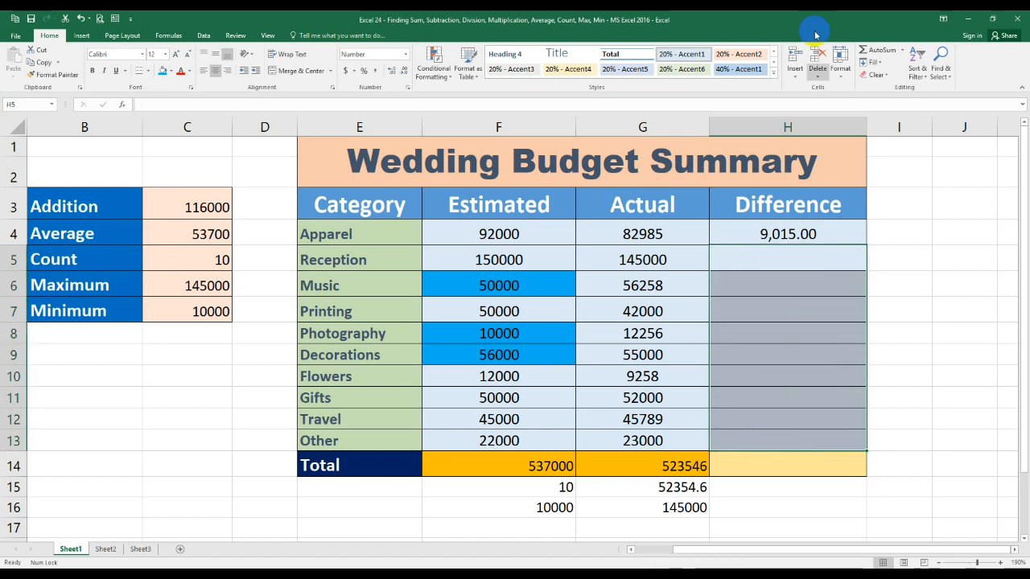
Step: Auto-fill the H4 difference formula down the whole Difference column, including the Total row, and select the Total difference in H14
{"action": "left_click", "coordinate": [767, 233]}
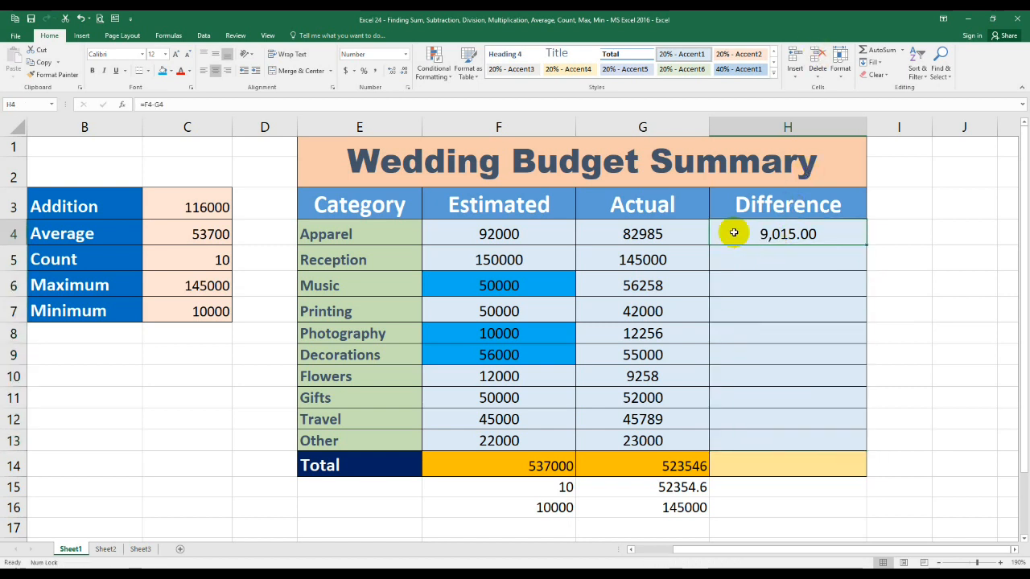
{"action": "double_click", "coordinate": [866, 243]}
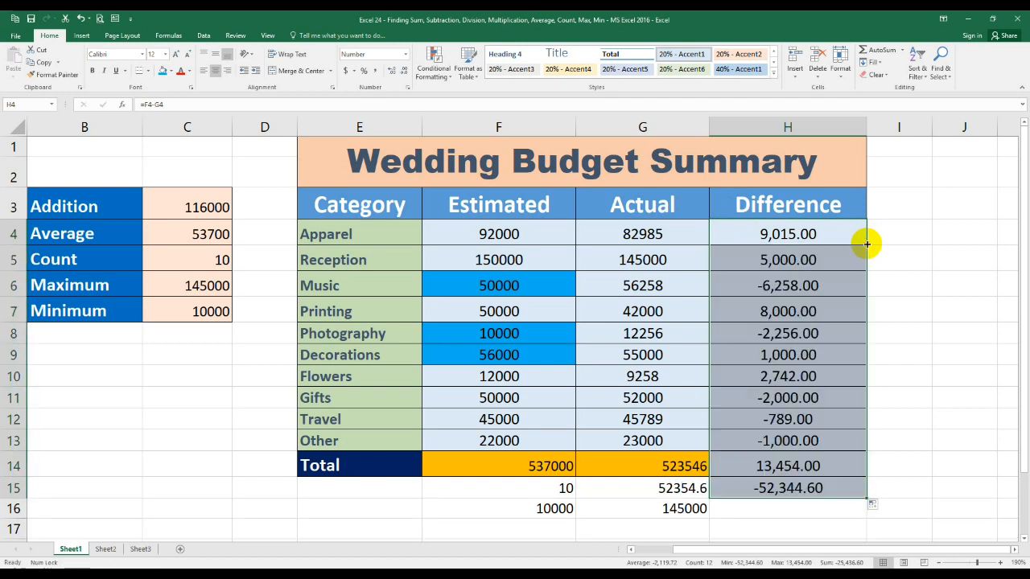
{"action": "left_click", "coordinate": [768, 457]}
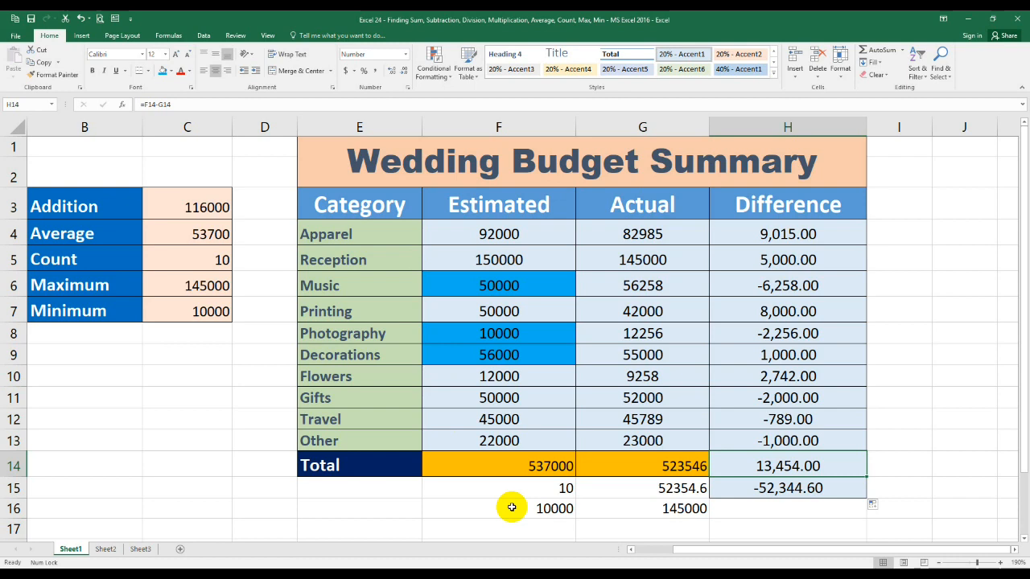
Step: On Sheet2's Sales Report, calculate the Book's Total Value of Box in G4 as quantity times rate with =E4*F4
{"action": "left_click", "coordinate": [105, 549]}
{"action": "left_click", "coordinate": [632, 227]}
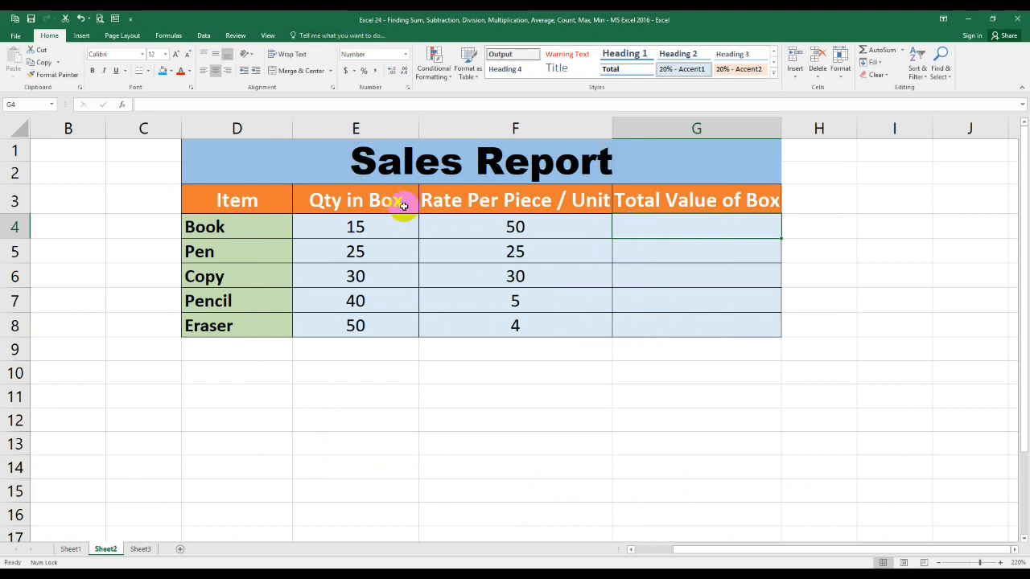
{"action": "left_click", "coordinate": [357, 226]}
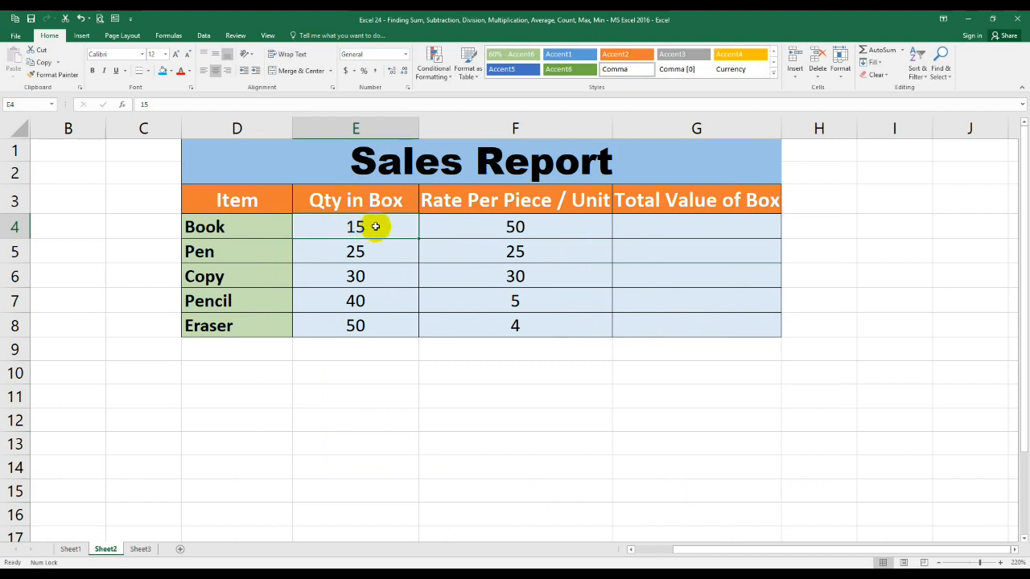
{"action": "left_click", "coordinate": [535, 228]}
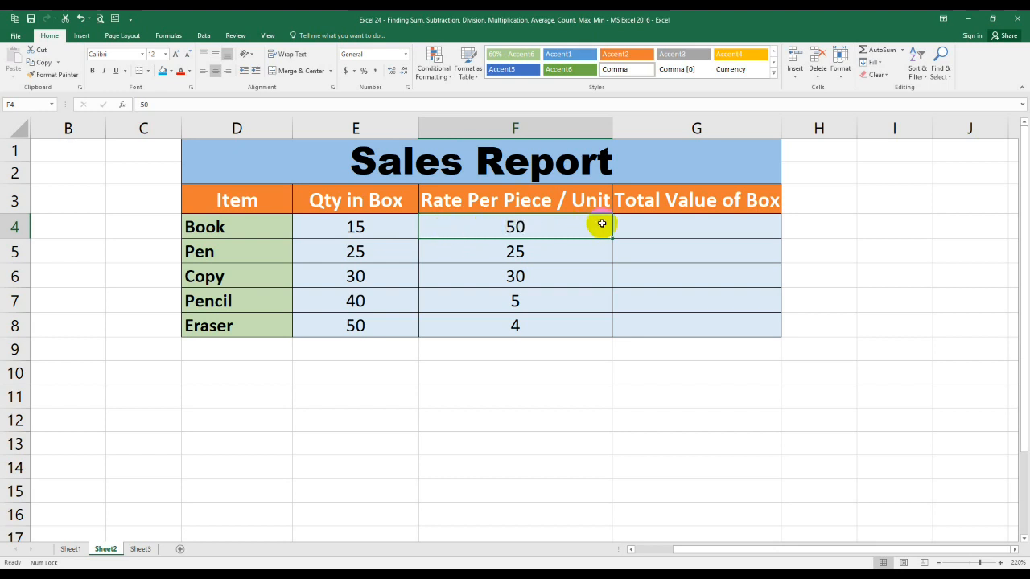
{"action": "left_click", "coordinate": [645, 227]}
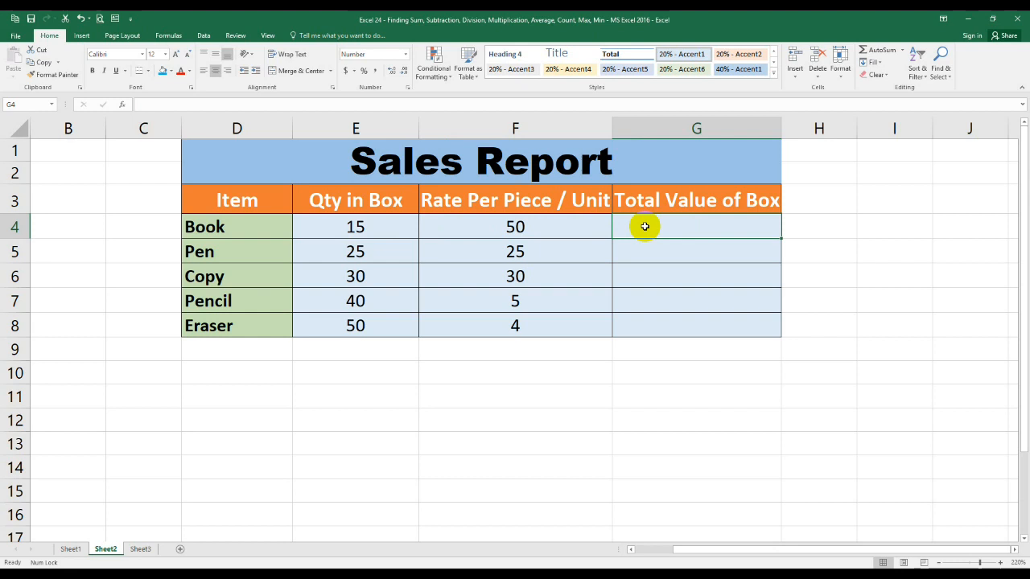
{"action": "type", "text": "="}
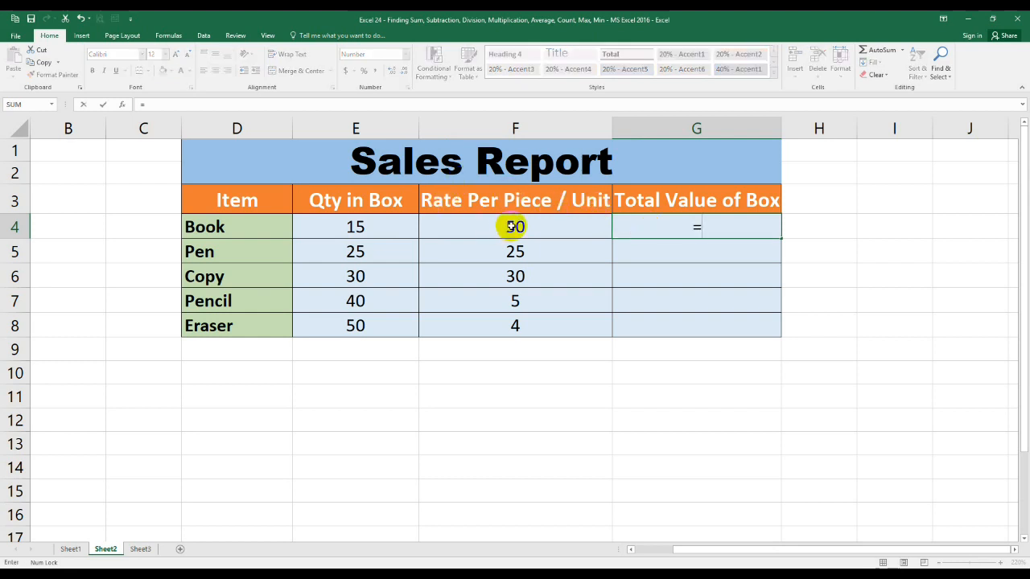
{"action": "left_click", "coordinate": [340, 227]}
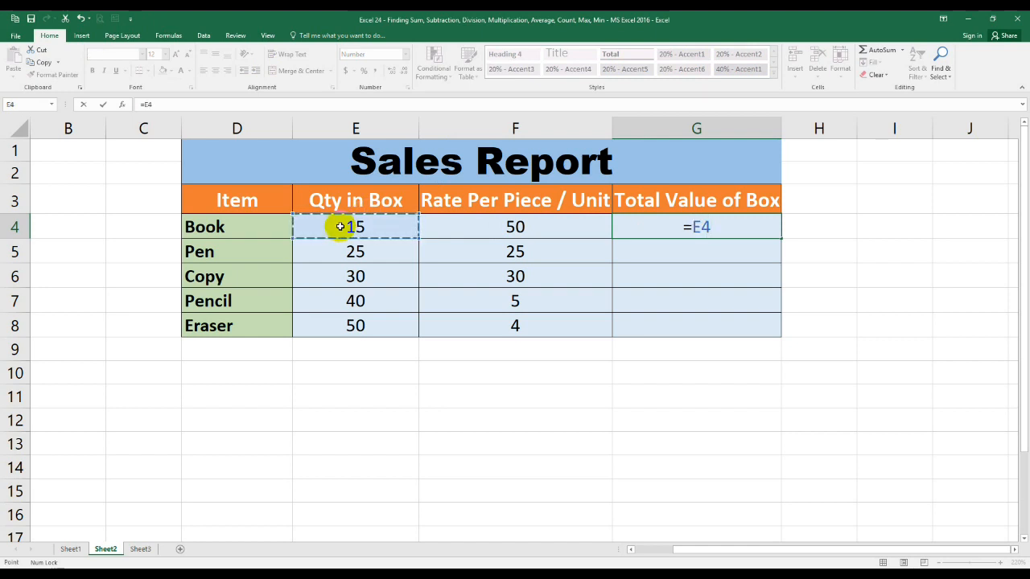
{"action": "type", "text": "*"}
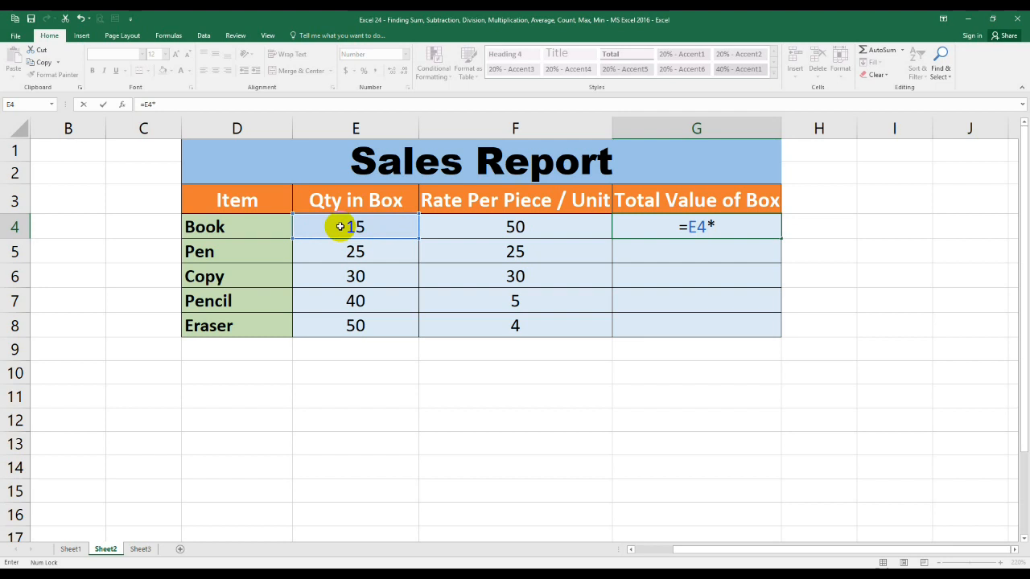
{"action": "left_click", "coordinate": [455, 229]}
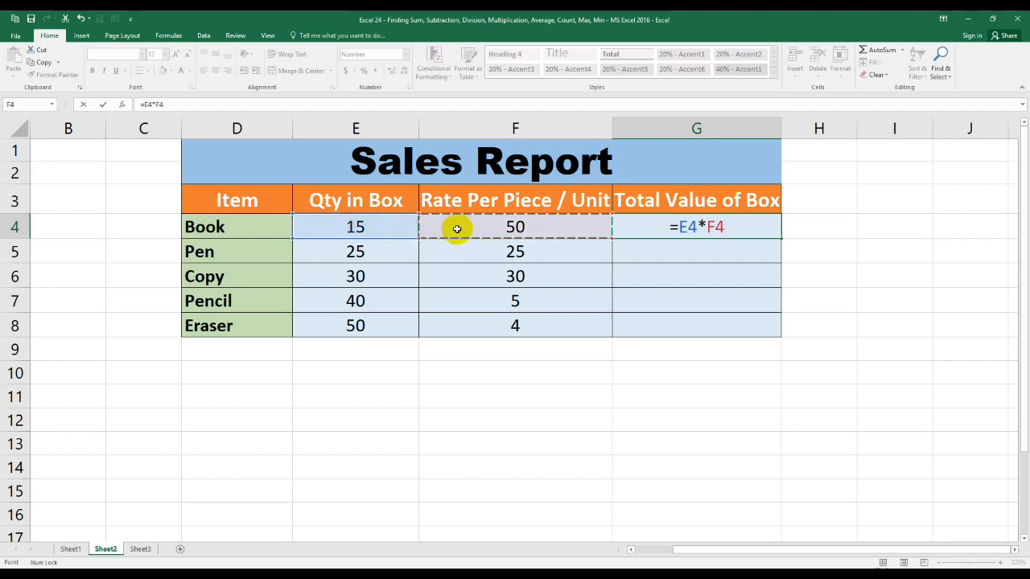
{"action": "key", "text": "Return"}
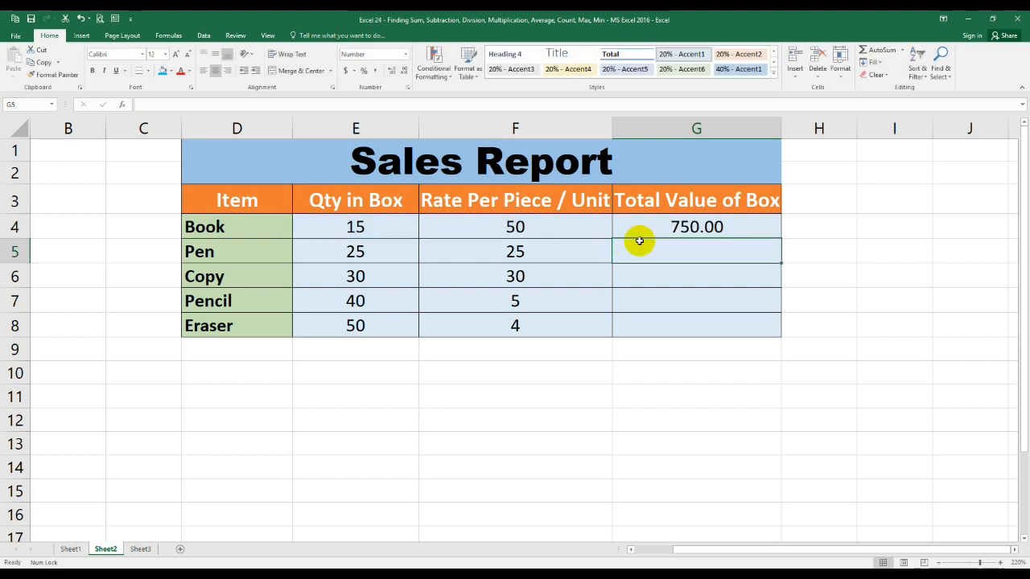
Step: Fill the Total Value of Box formula from G4 down through the Eraser row in G8
{"action": "left_click", "coordinate": [684, 227]}
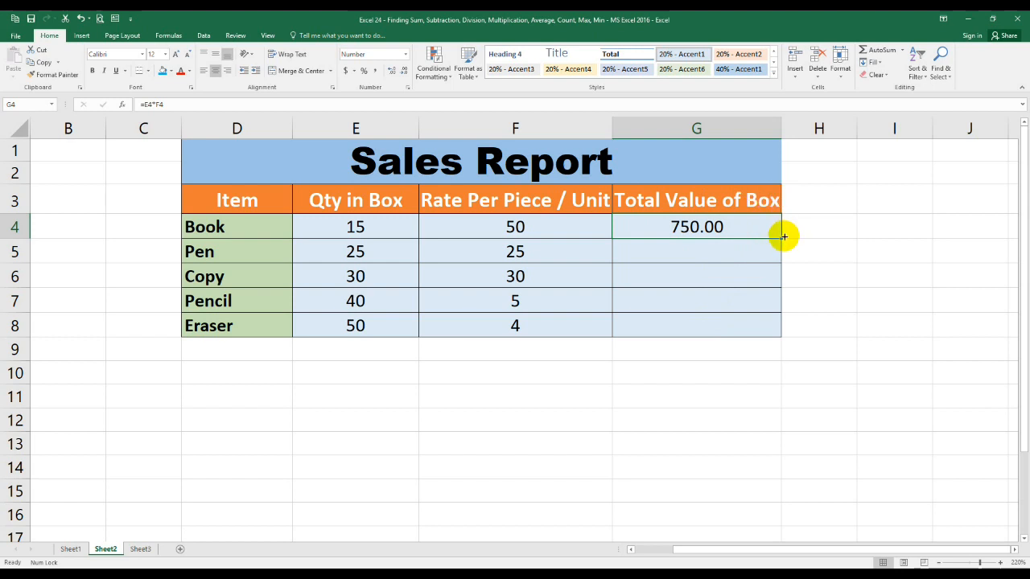
{"action": "left_click_drag", "start_coordinate": [781, 236], "coordinate": [770, 329]}
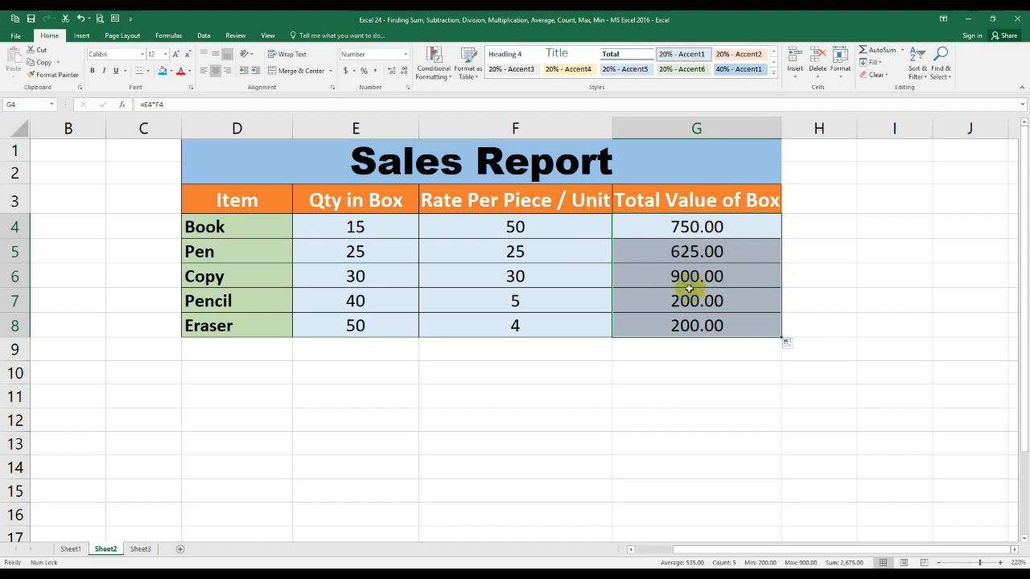
Step: On Sheet3's Purchase Report, calculate the Book's Value Per Piece / Unit in G4 as total value divided by quantity with =E4/F4
{"action": "left_click", "coordinate": [137, 550]}
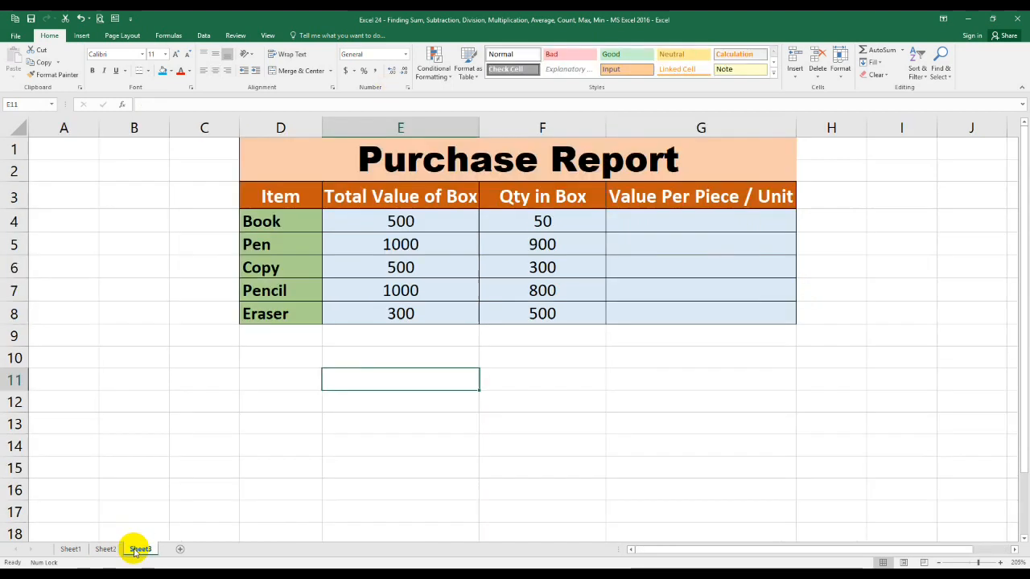
{"action": "left_click", "coordinate": [652, 219]}
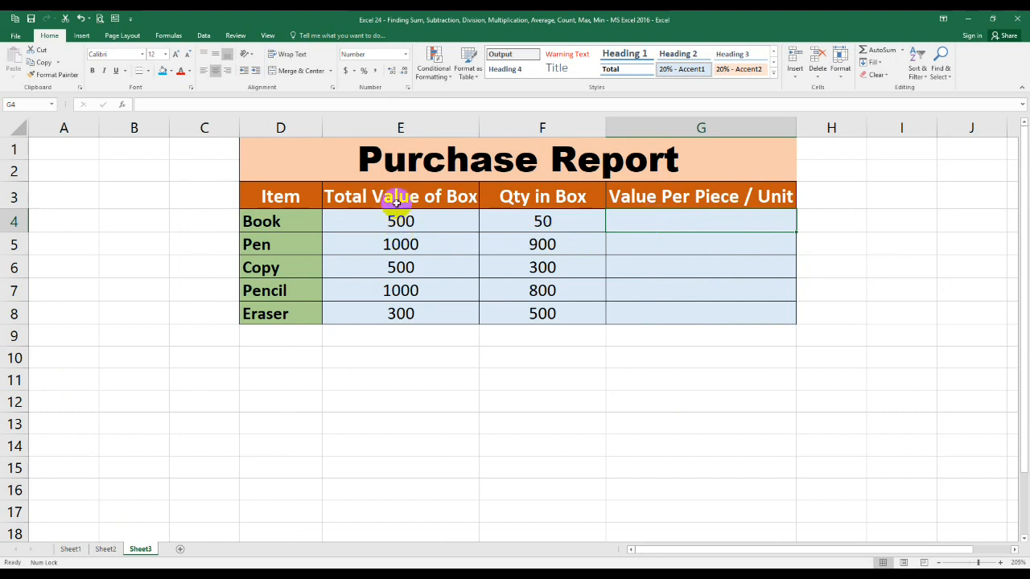
{"action": "left_click", "coordinate": [446, 222]}
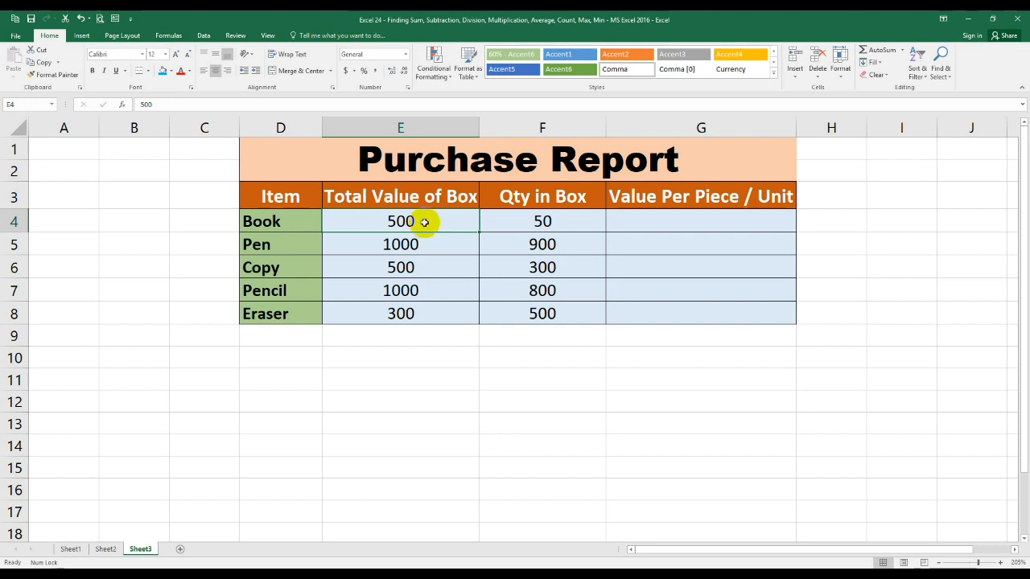
{"action": "left_click", "coordinate": [508, 216]}
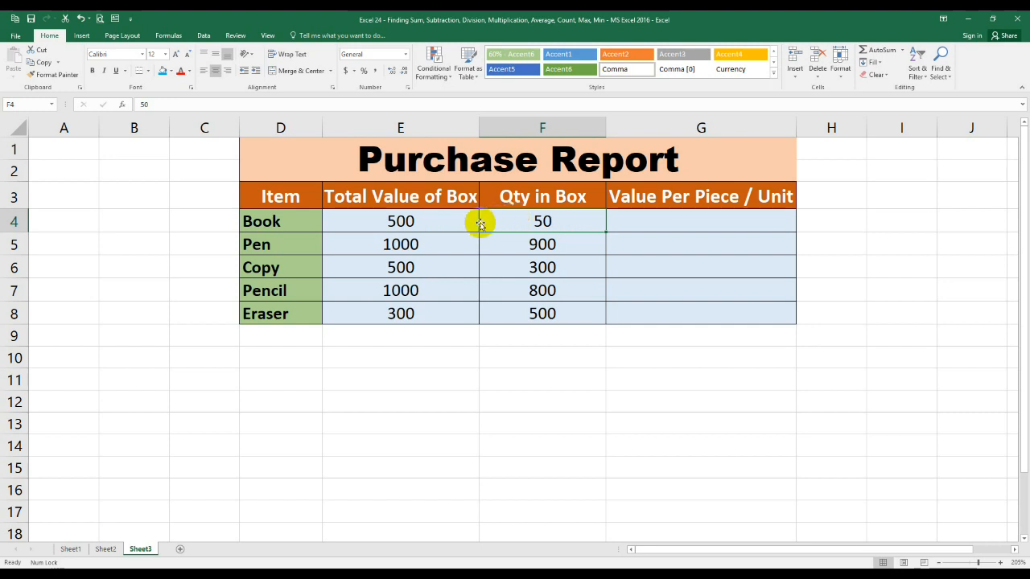
{"action": "left_click", "coordinate": [639, 221]}
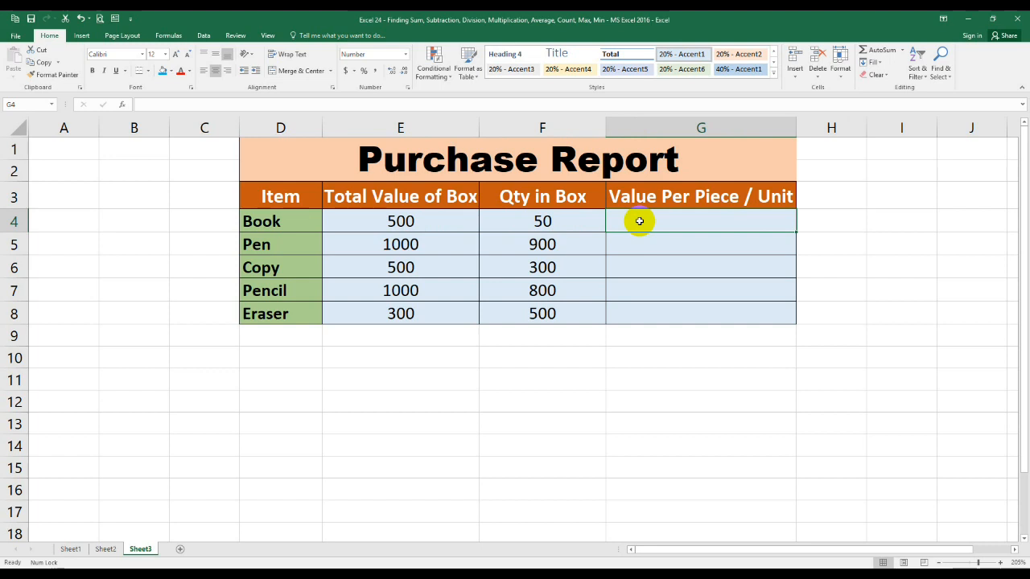
{"action": "type", "text": "="}
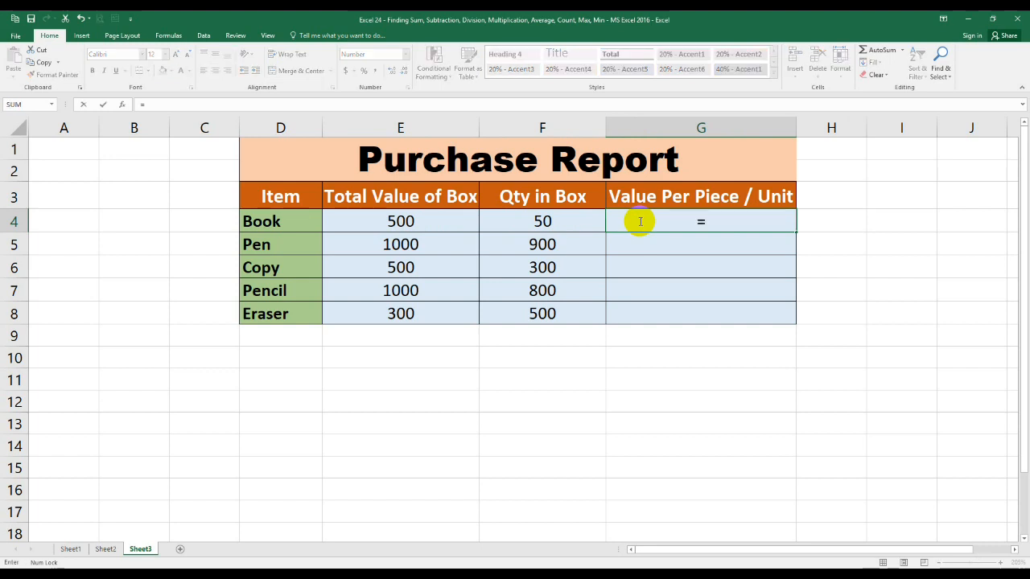
{"action": "left_click", "coordinate": [413, 221]}
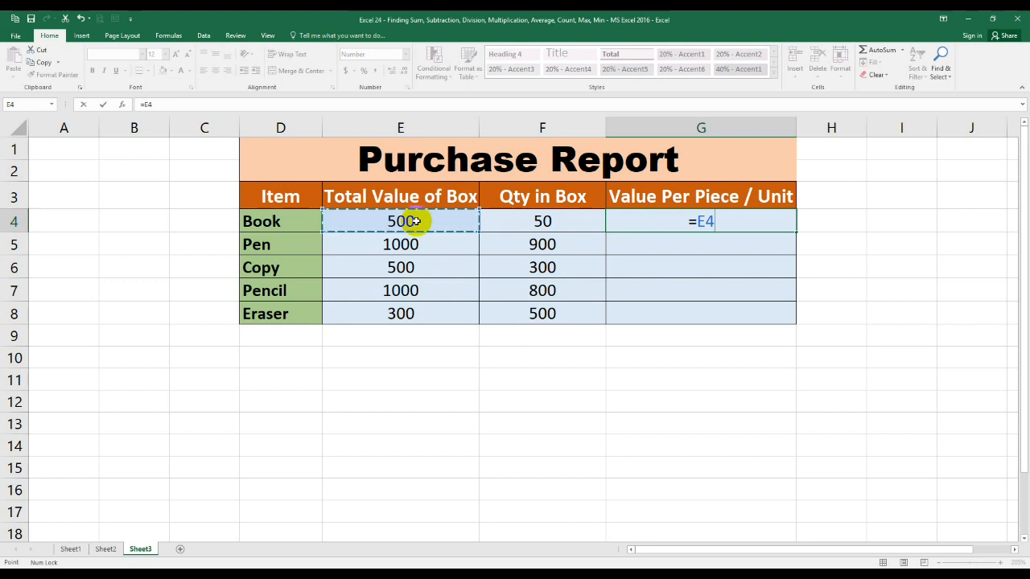
{"action": "type", "text": "/"}
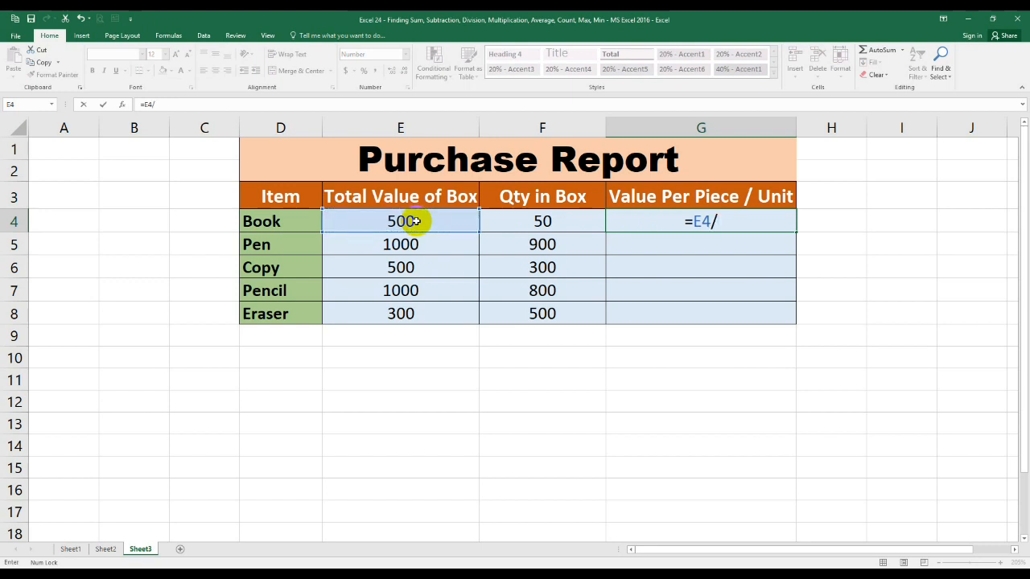
{"action": "left_click", "coordinate": [561, 223]}
{"action": "key", "text": "Return"}
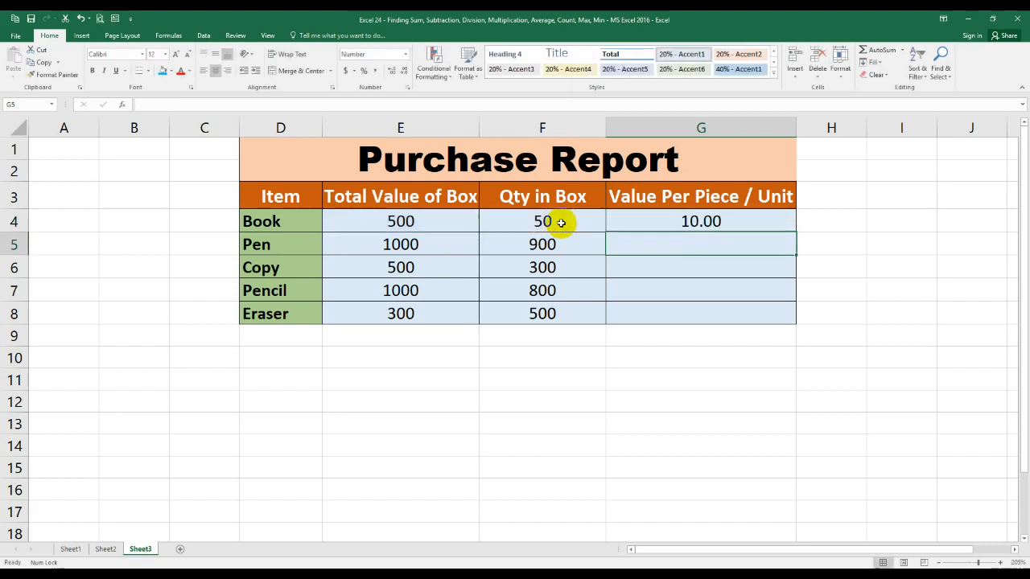
Step: Fill the Value Per Piece / Unit formula from G4 down through the Eraser row in G8, and reselect G4
{"action": "left_click", "coordinate": [724, 222]}
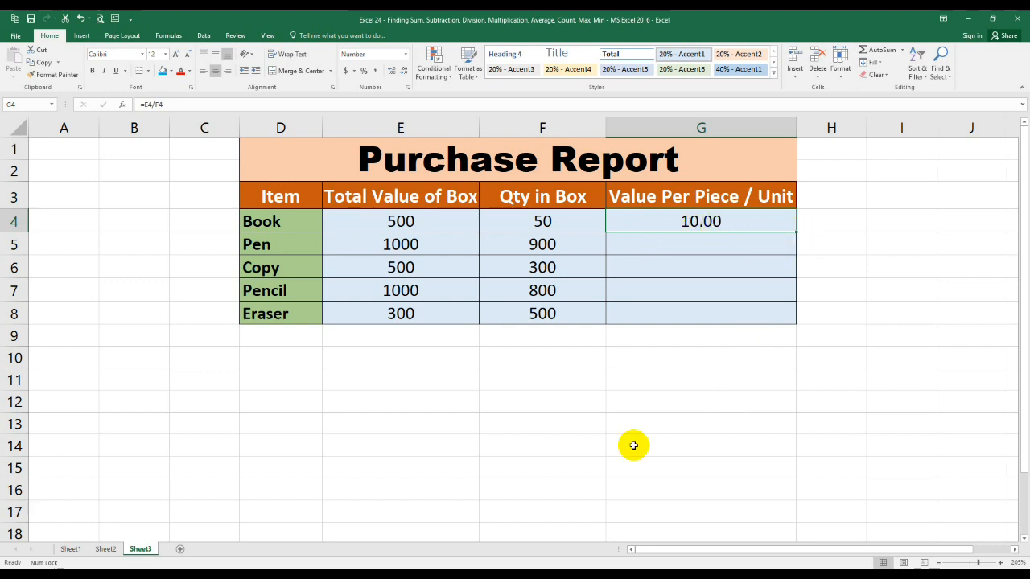
{"action": "left_click_drag", "start_coordinate": [796, 232], "coordinate": [789, 317]}
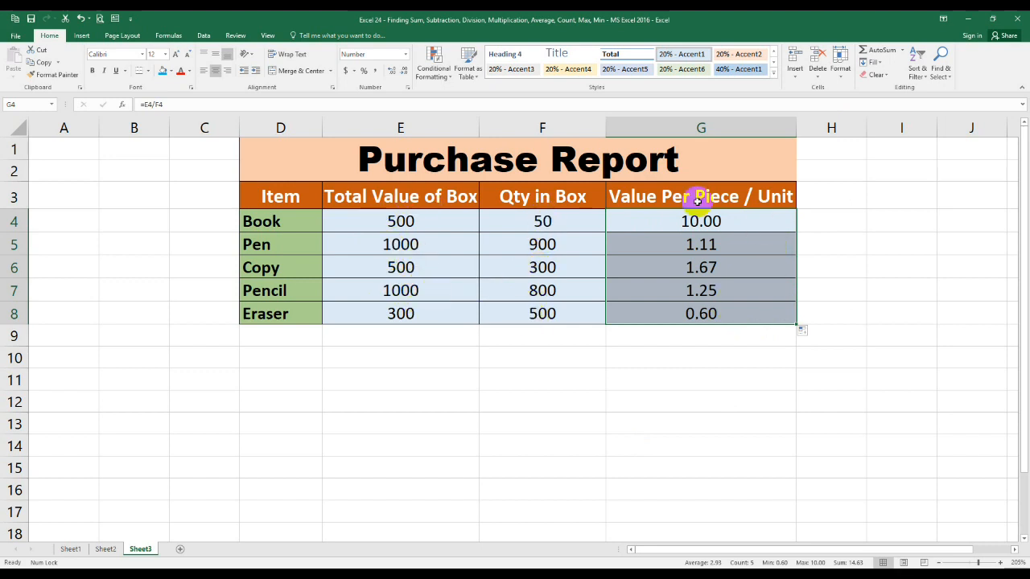
{"action": "left_click", "coordinate": [739, 221]}
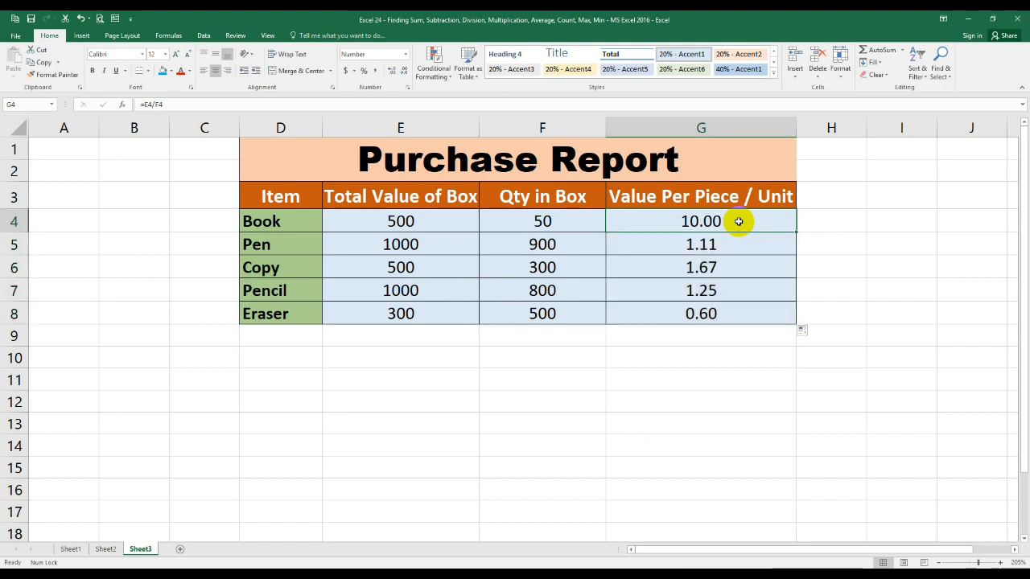